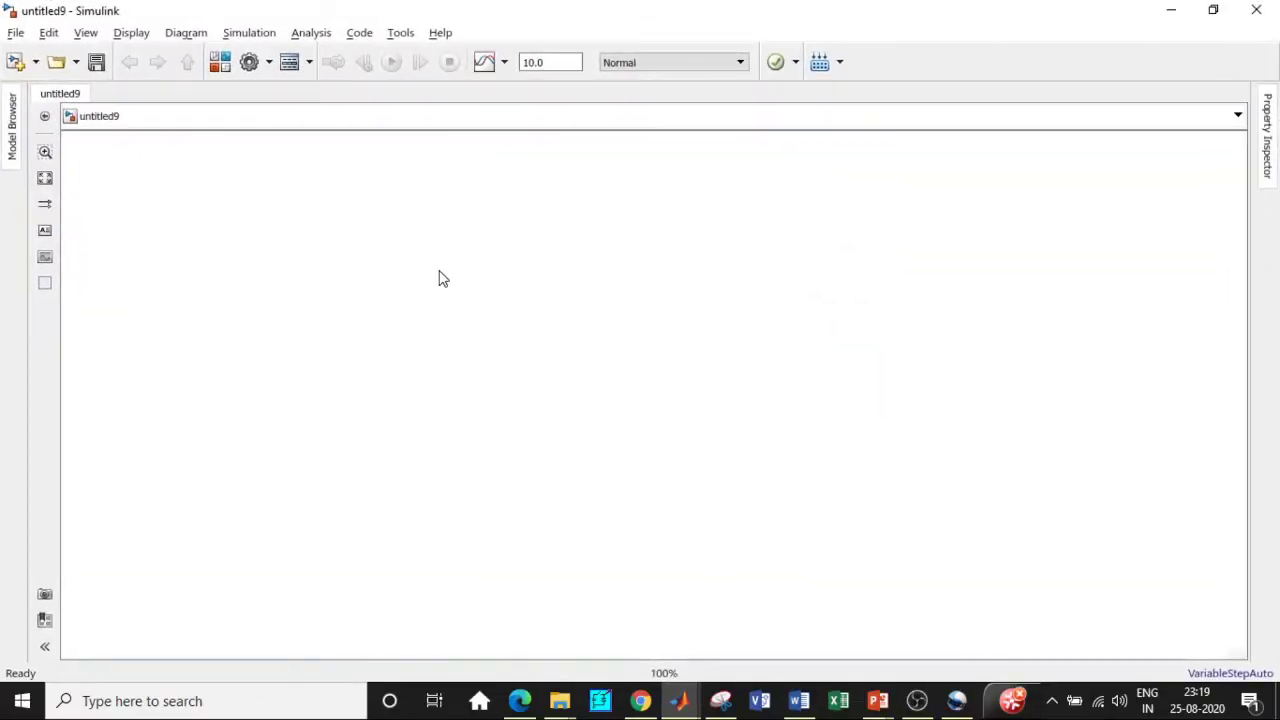
# - Open the Library Browser, search 'Power' and add powergui to untitled9
pyautogui.click(219, 62)
pyautogui.doubleClick(620, 62)
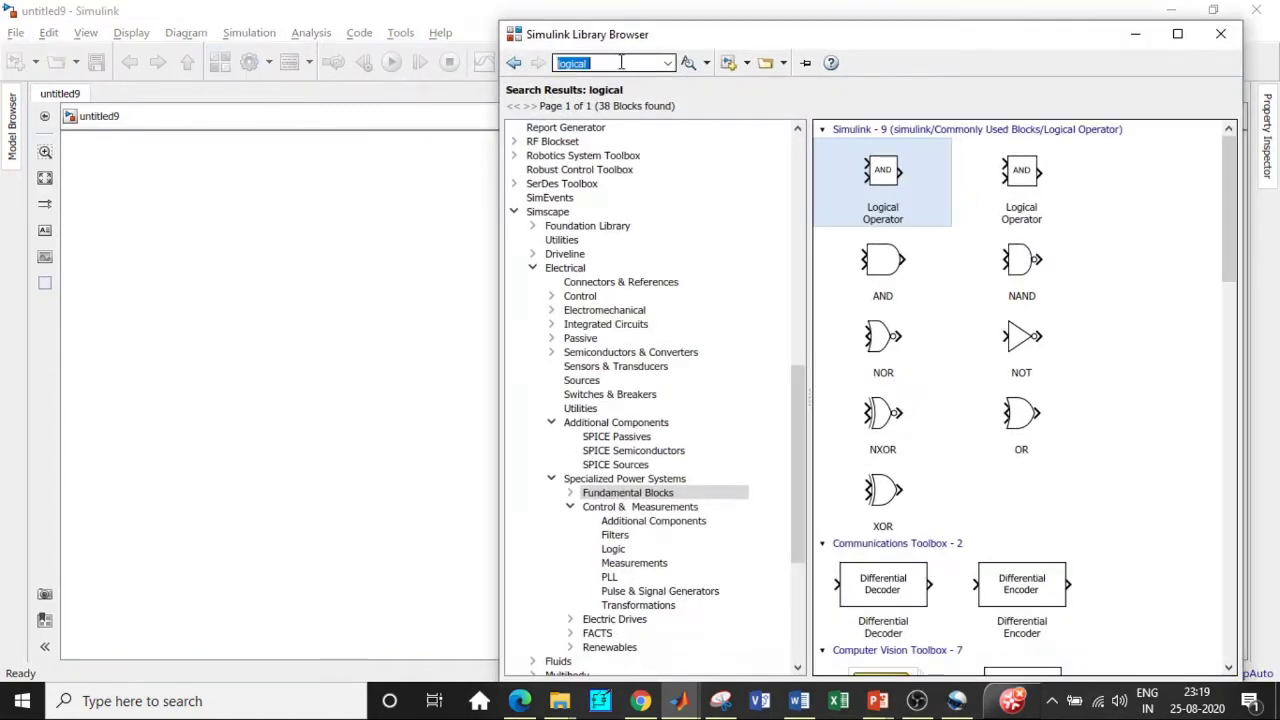
pyautogui.write('Pow')
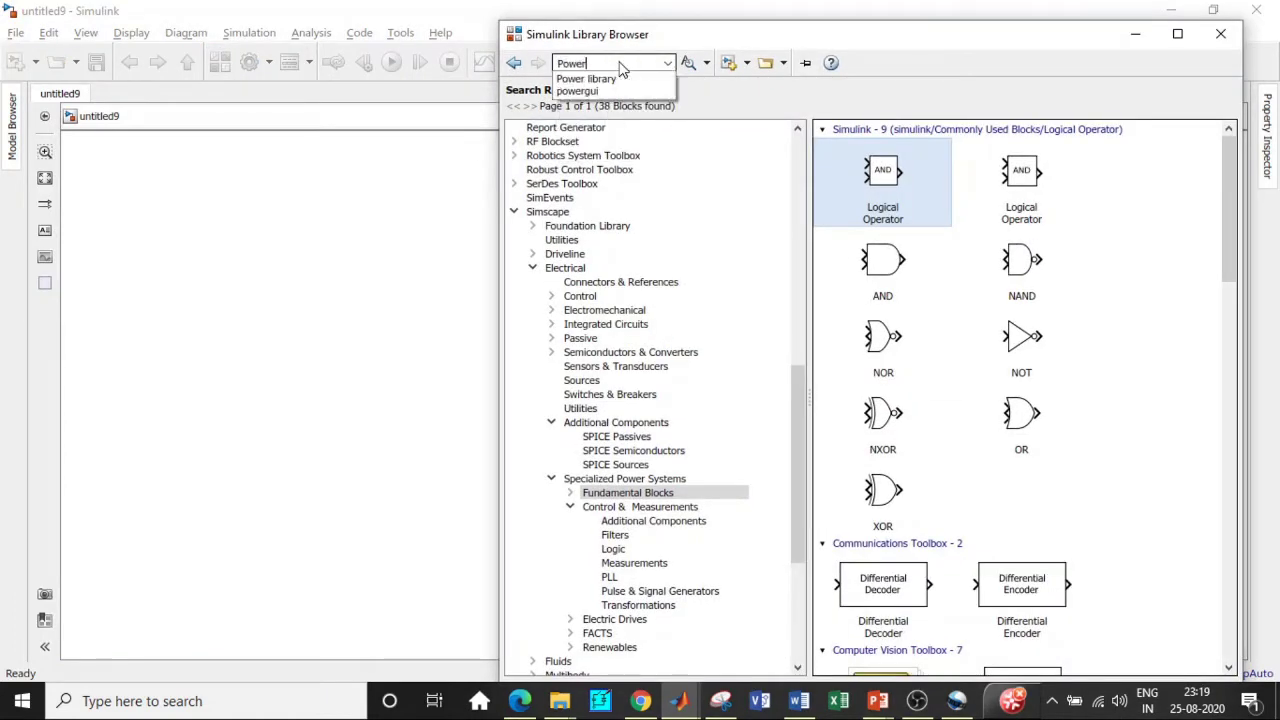
pyautogui.write('er')
pyautogui.click(612, 88)
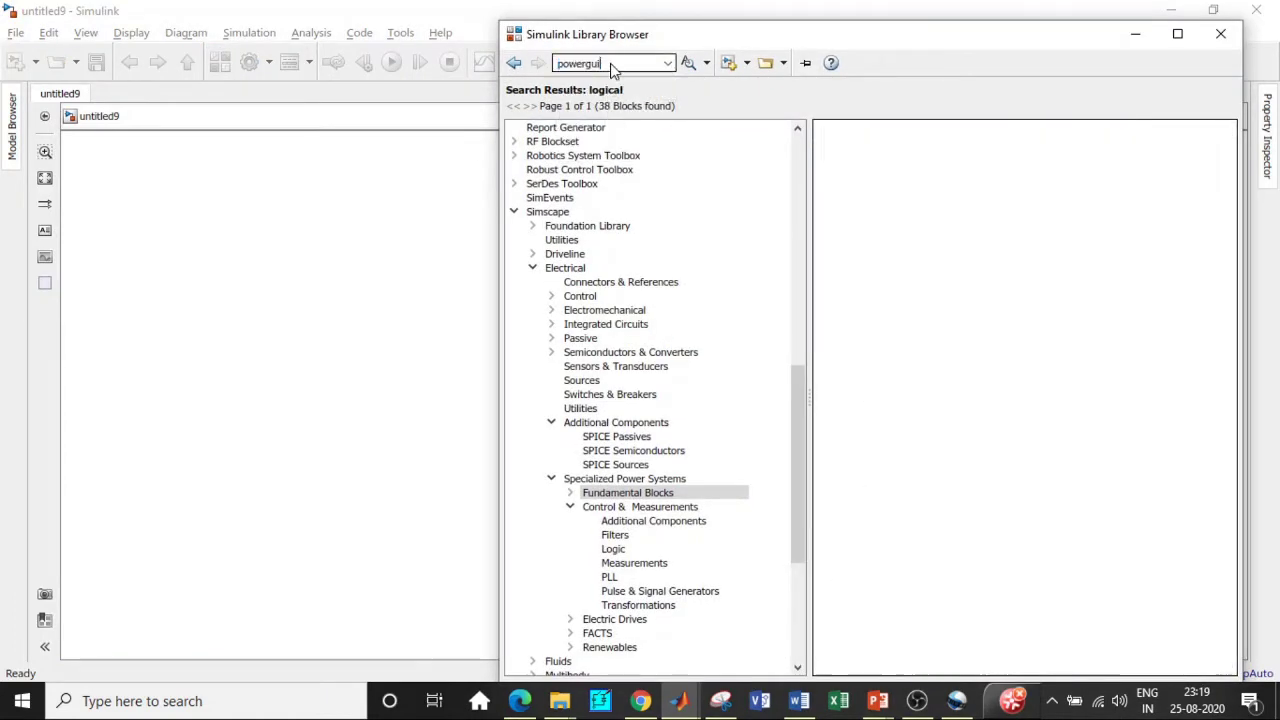
pyautogui.rightClick(888, 186)
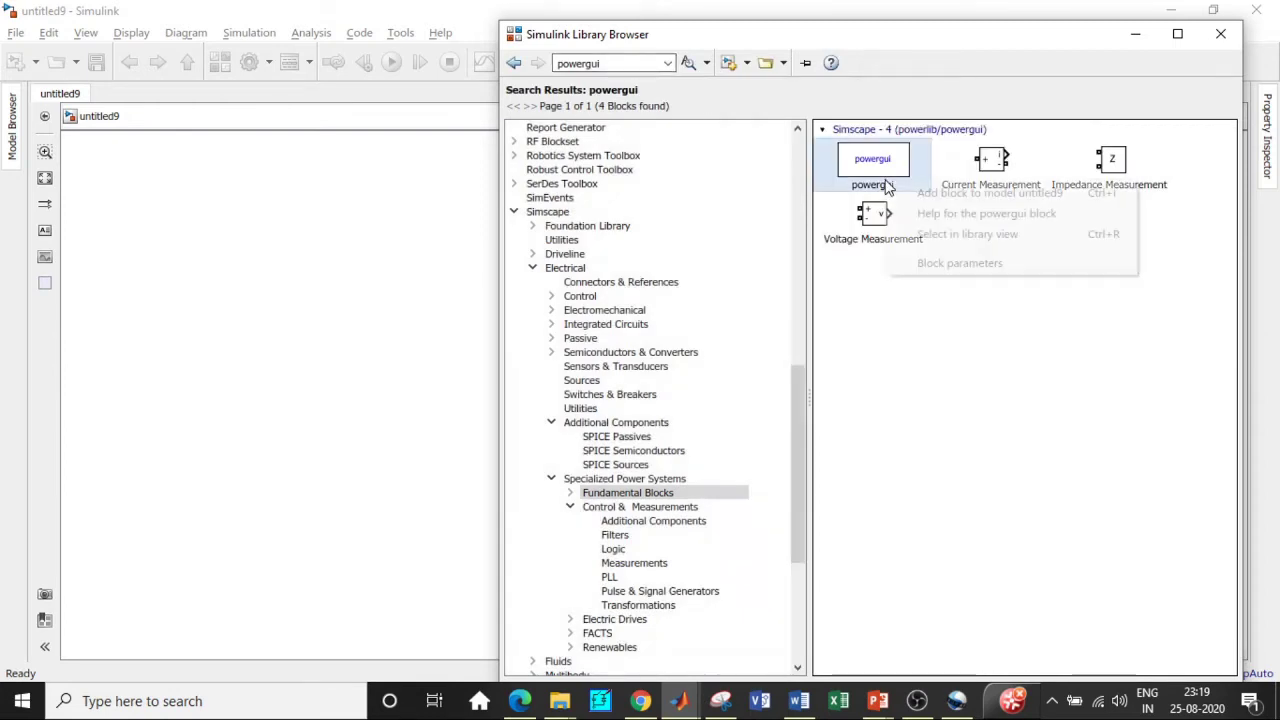
pyautogui.click(912, 190)
# - Add the Voltage Measurement and Current Measurement blocks to untitled9
pyautogui.click(888, 228)
pyautogui.rightClick(888, 228)
pyautogui.click(905, 240)
pyautogui.click(982, 164)
pyautogui.rightClick(982, 164)
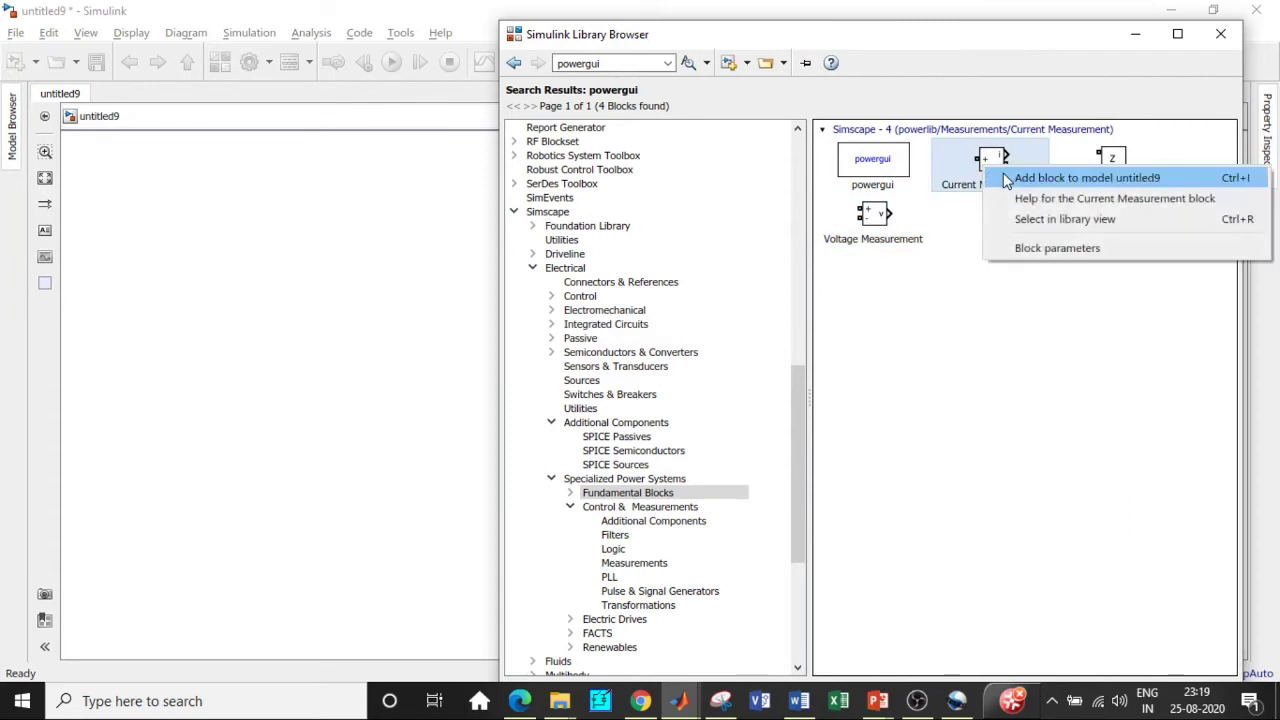
pyautogui.click(1006, 178)
# - Search 'Dc' and add the DC Voltage Source block to the model
pyautogui.doubleClick(619, 62)
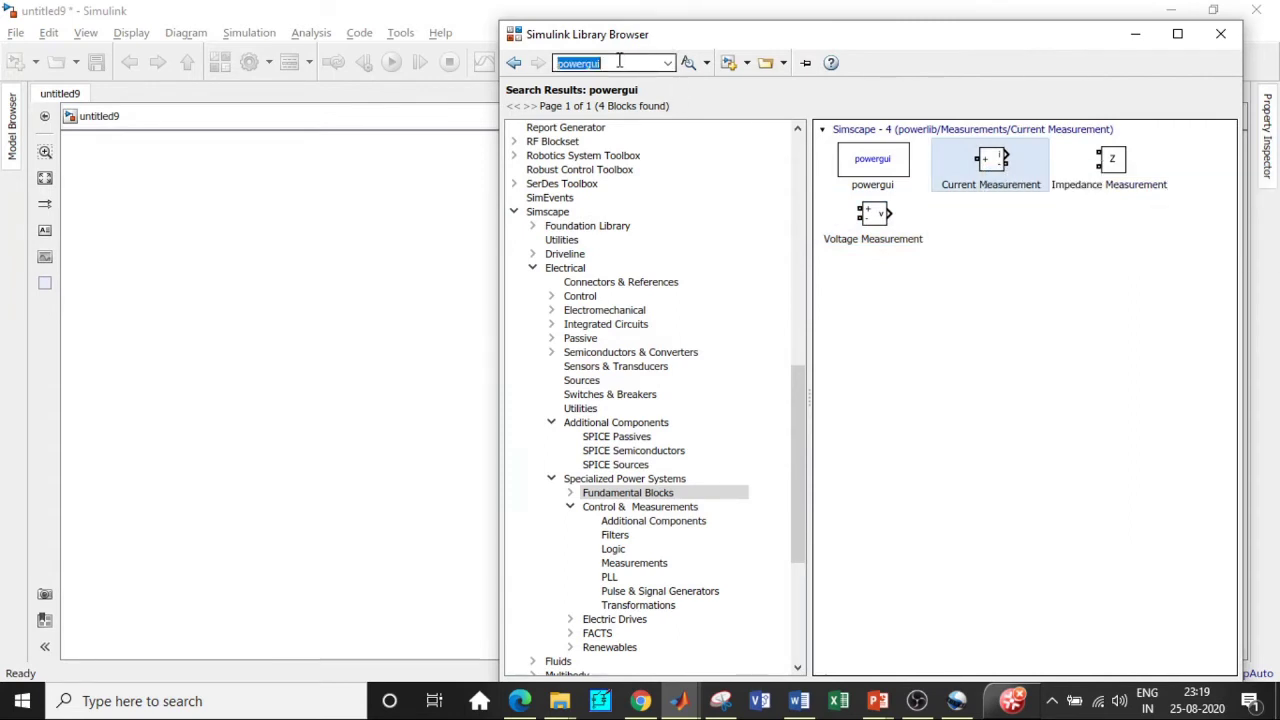
pyautogui.press('BackSpace')
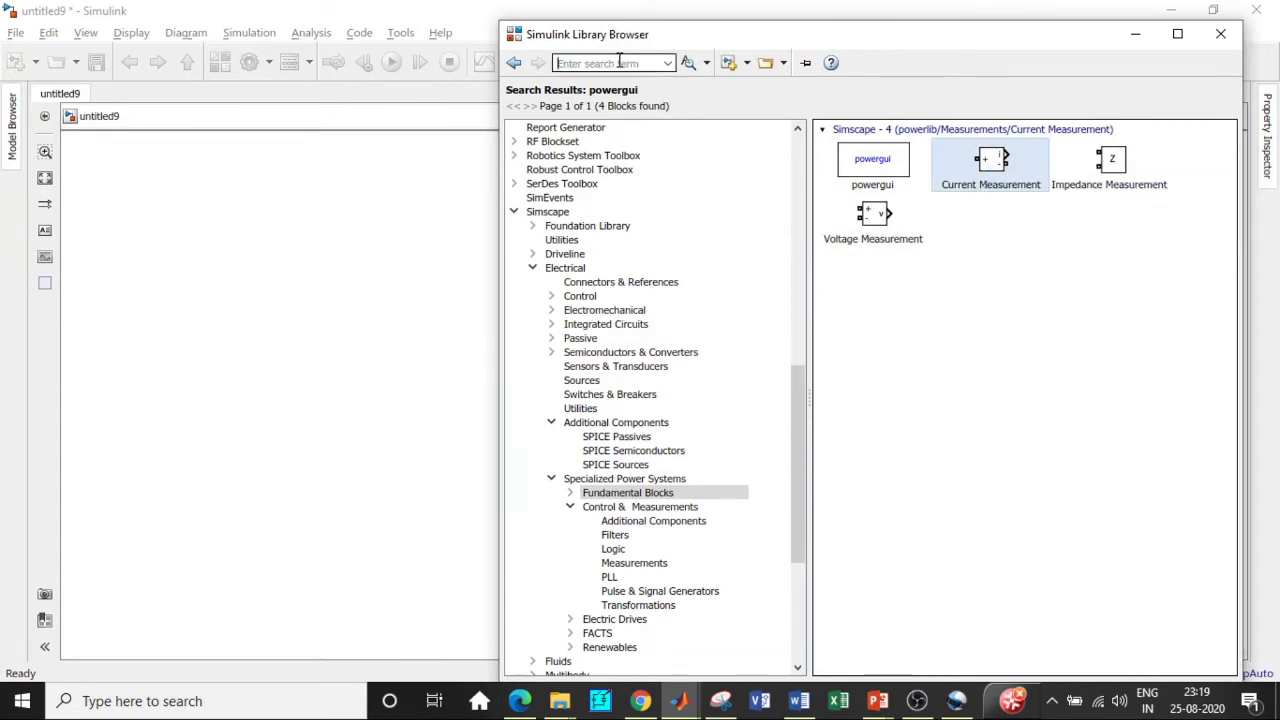
pyautogui.write('Dc')
pyautogui.click(614, 80)
pyautogui.doubleClick(618, 64)
pyautogui.press('Return')
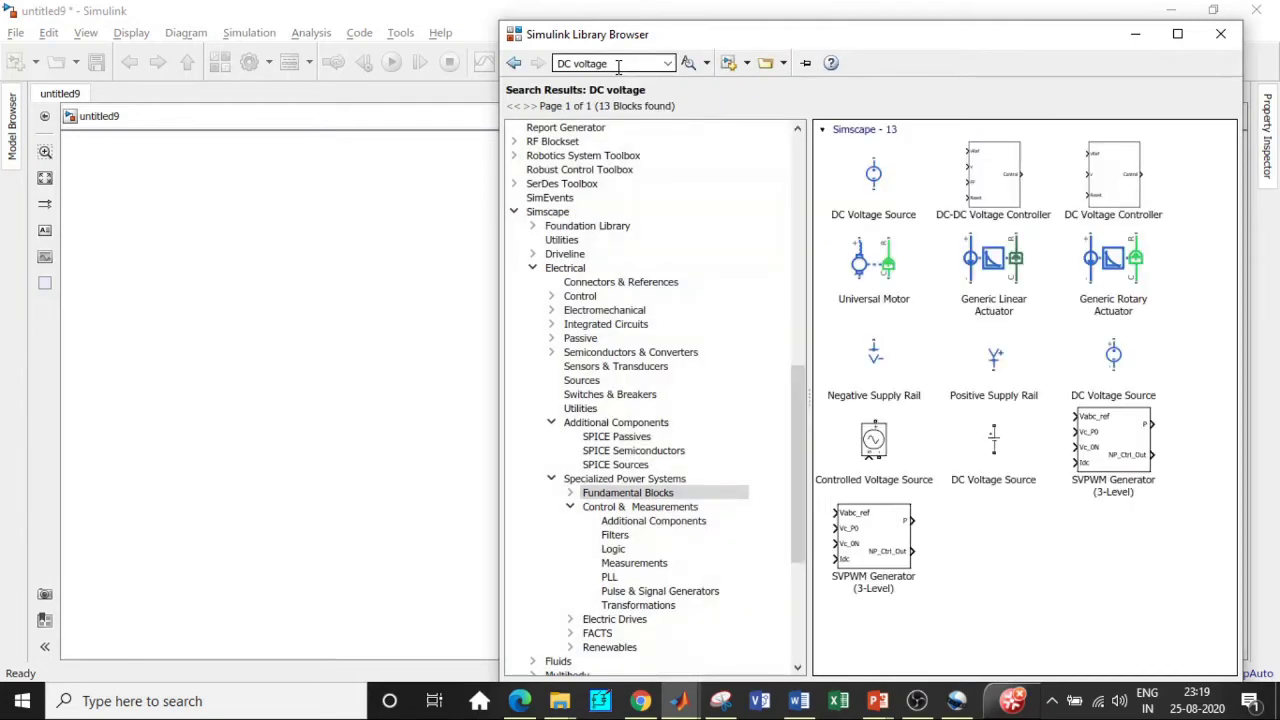
pyautogui.rightClick(996, 456)
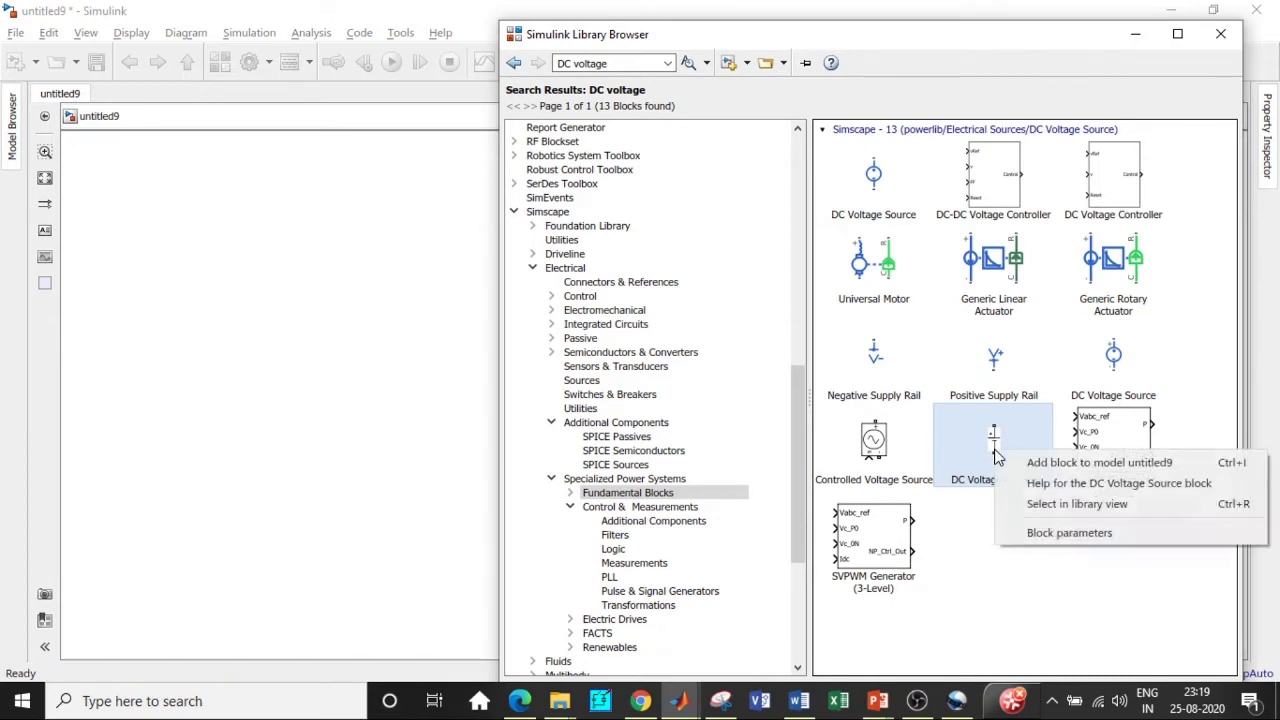
pyautogui.click(1022, 462)
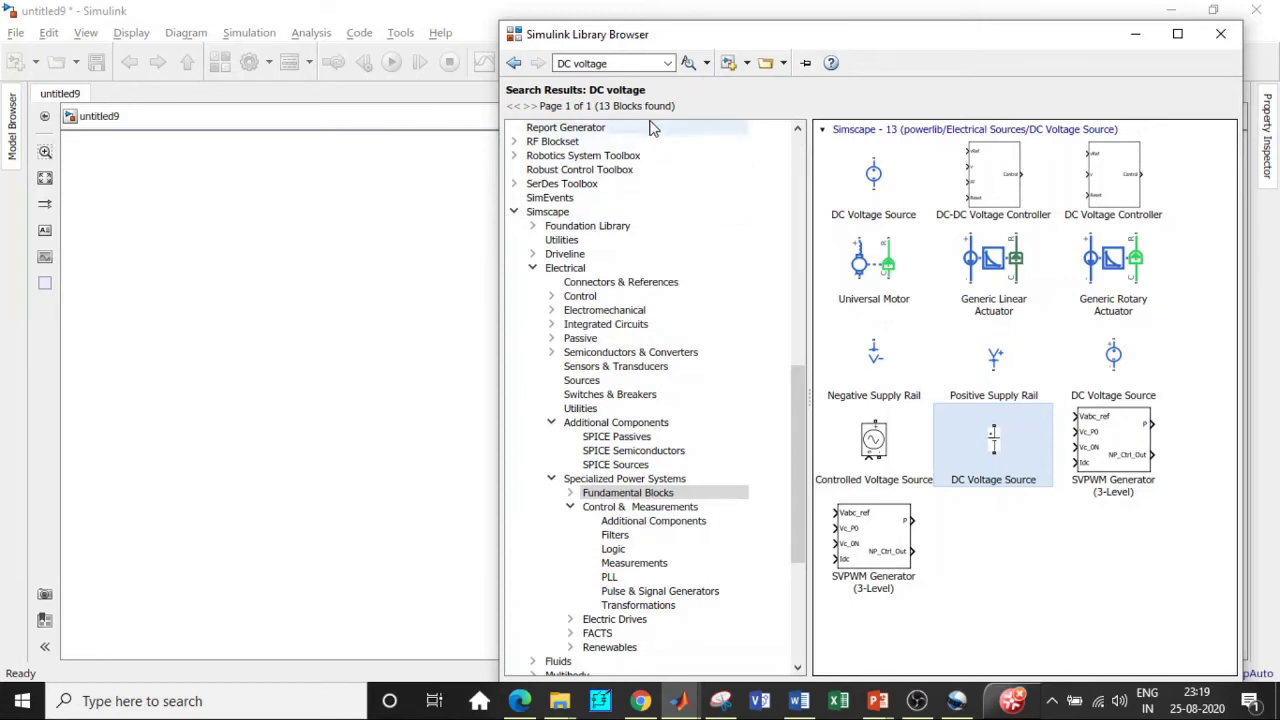
# - Search the library for 'Mos' blocks
pyautogui.click(620, 64)
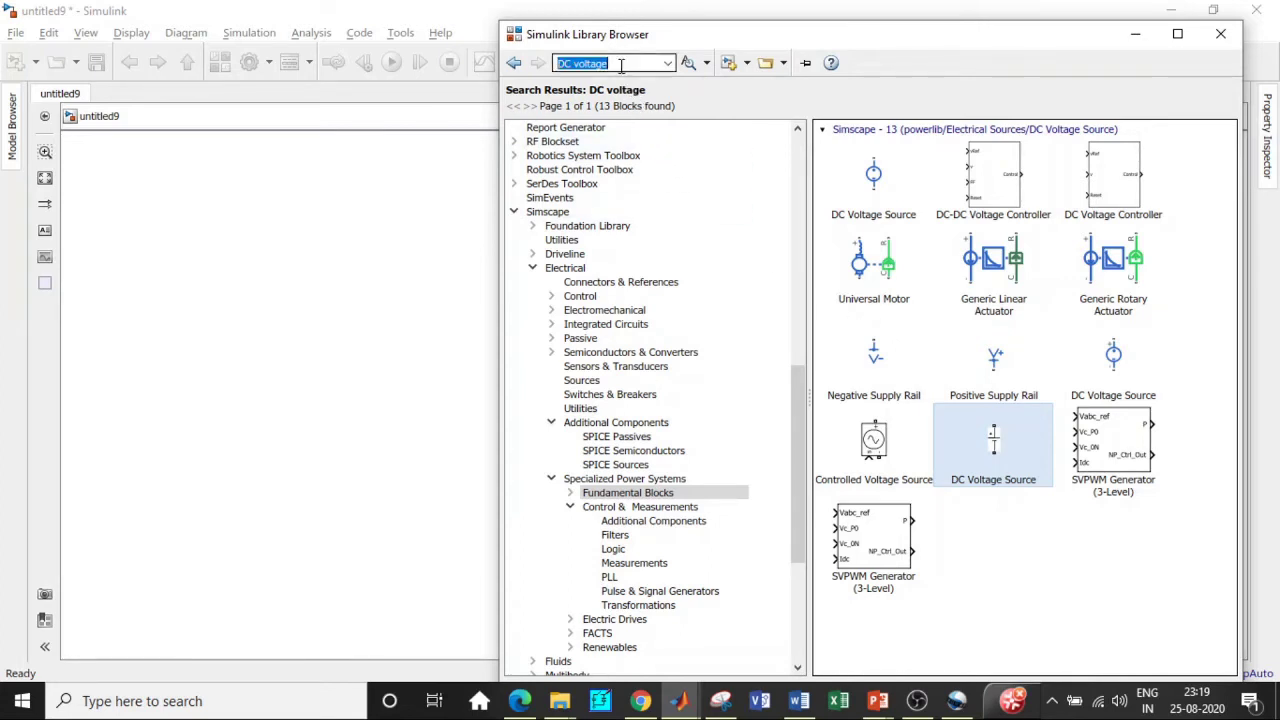
pyautogui.press('BackSpace')
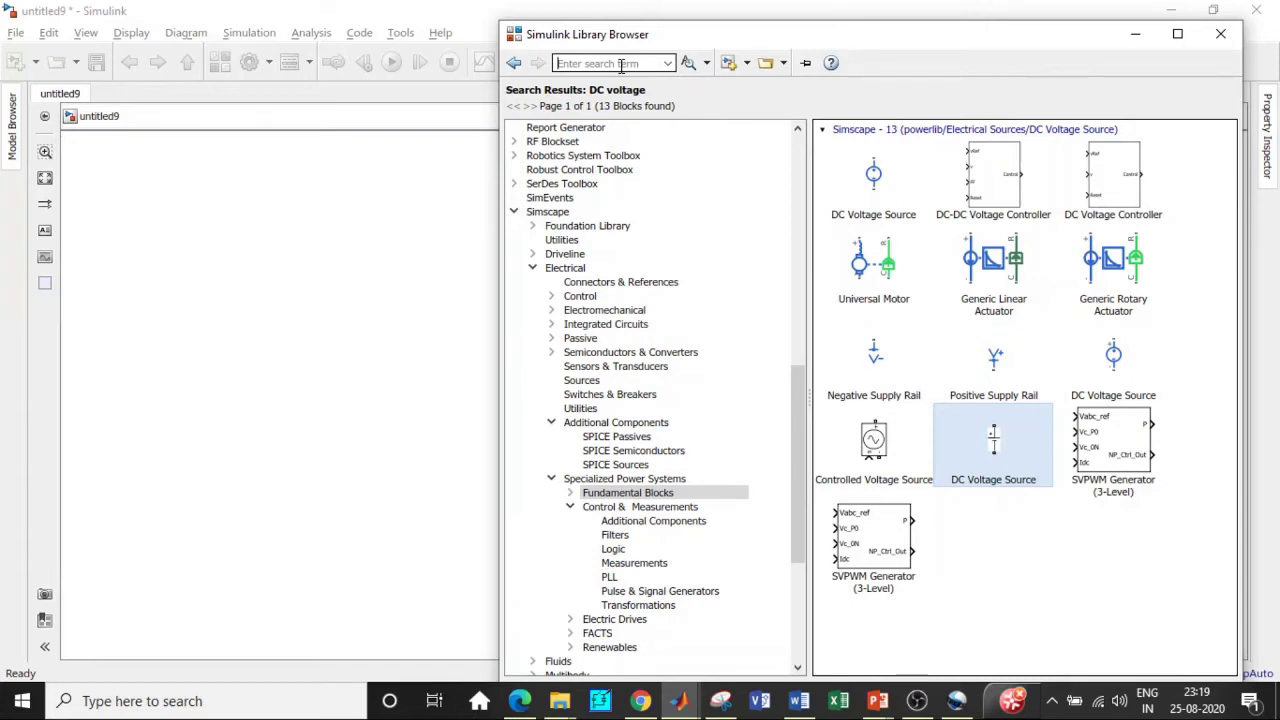
pyautogui.write('Mos')
pyautogui.click(617, 79)
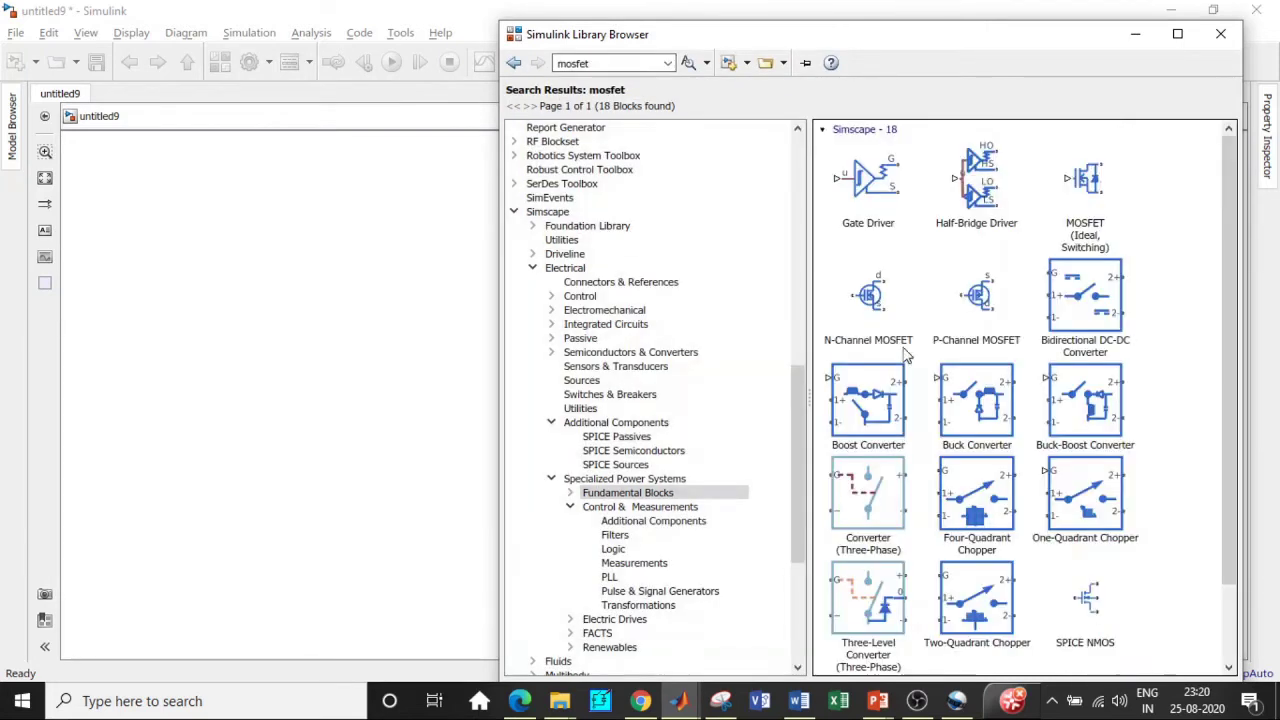
# - Add the Mosfet block, then search 'puls' and select the Pulse Generator
pyautogui.scroll(-2, 900, 380)
pyautogui.rightClick(1072, 622)
pyautogui.click(1090, 624)
pyautogui.doubleClick(601, 63)
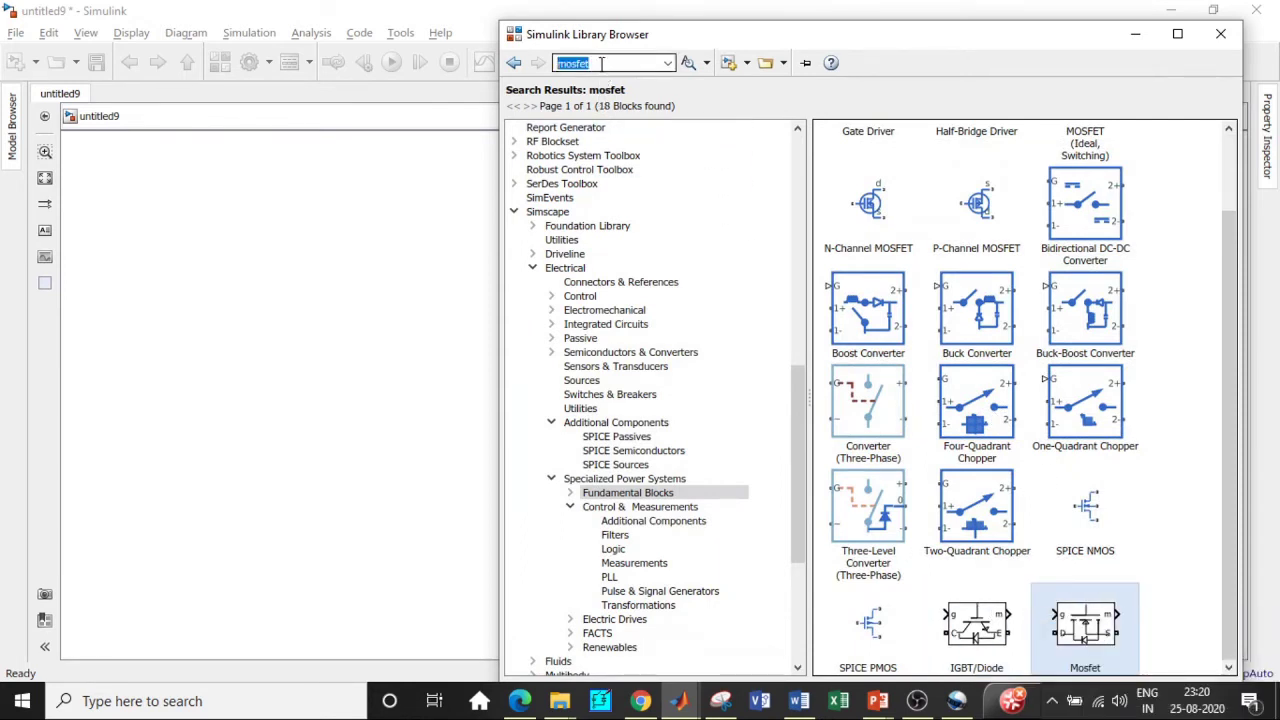
pyautogui.write('puls')
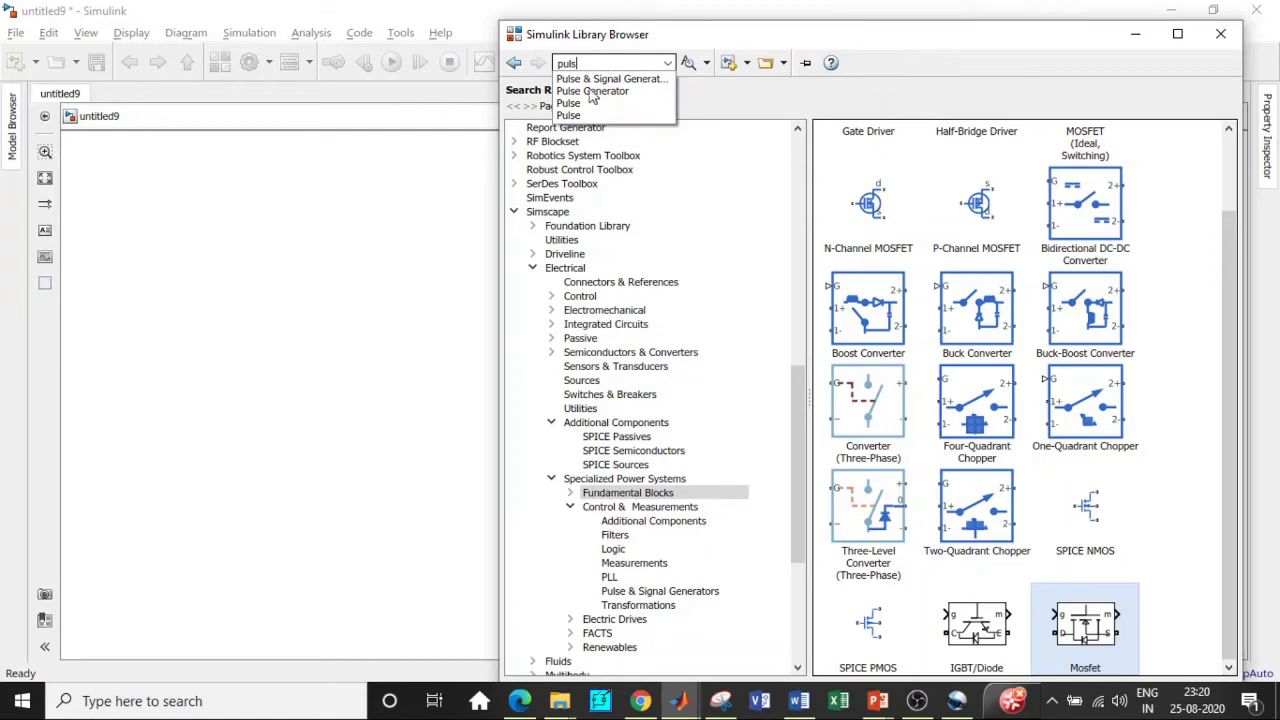
pyautogui.click(592, 103)
pyautogui.doubleClick(600, 62)
pyautogui.press('Return')
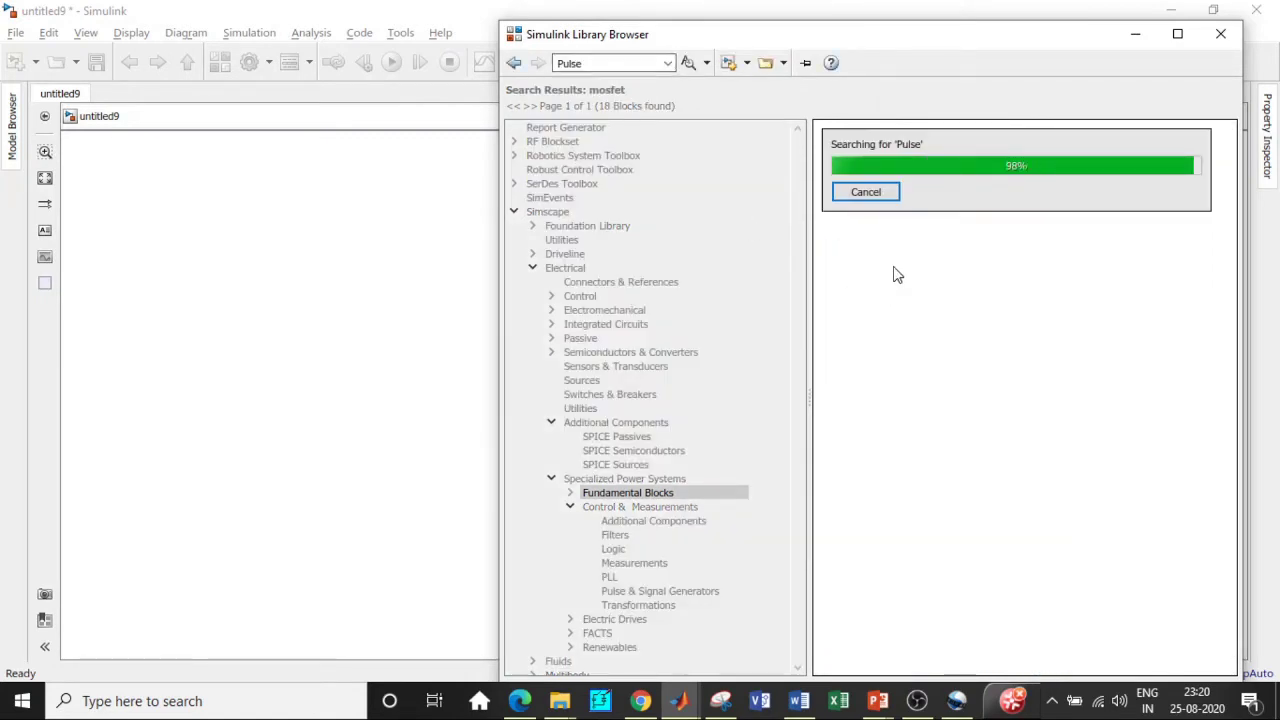
pyautogui.click(890, 186)
# - Search 'Dio' and add the Diode block to the model
pyautogui.doubleClick(619, 64)
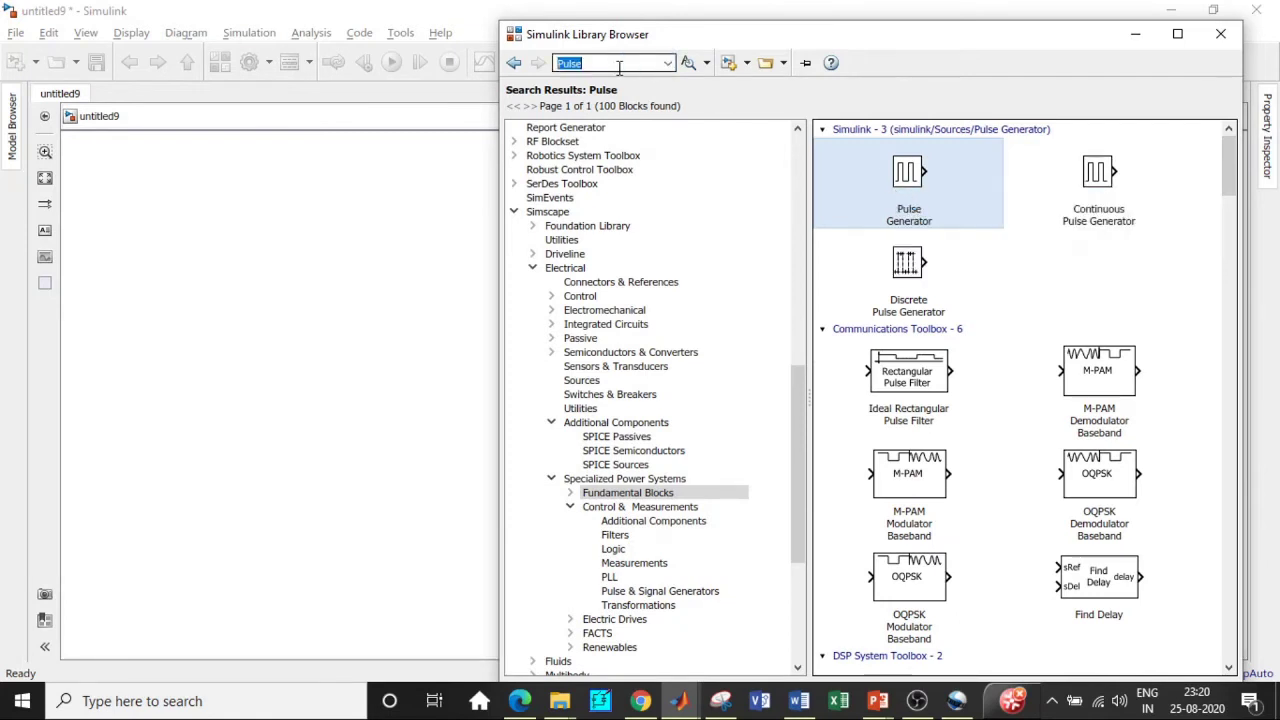
pyautogui.press('BackSpace')
pyautogui.write('Diod')
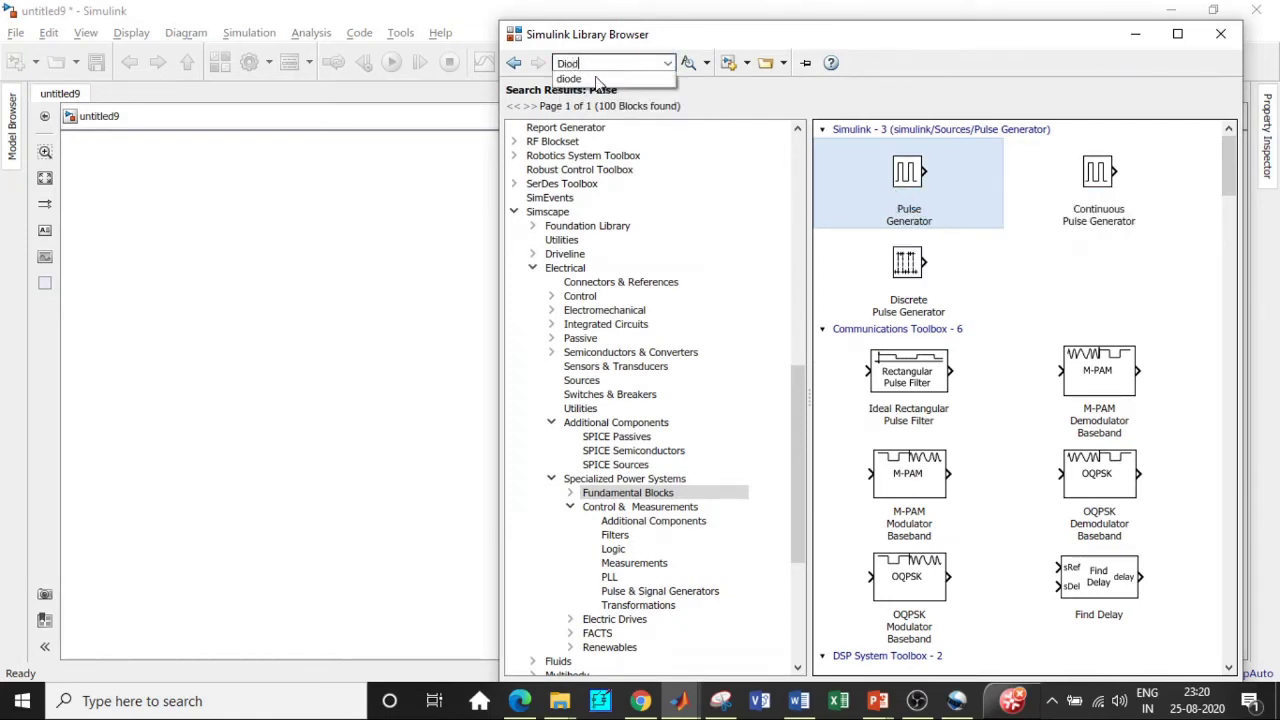
pyautogui.click(597, 79)
pyautogui.press('Return')
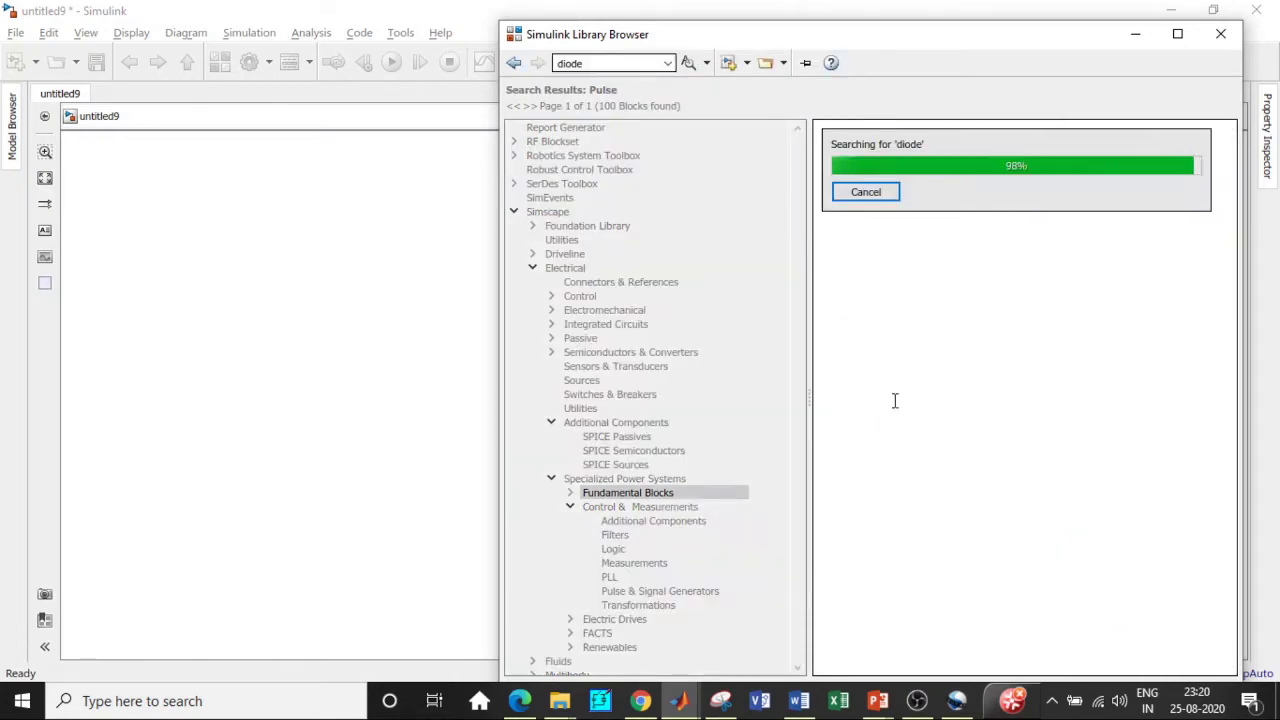
pyautogui.scroll(-5, 935, 552)
pyautogui.click(847, 473)
pyautogui.rightClick(848, 472)
pyautogui.click(900, 481)
# - Search 'seri' and add the Series RLC Branch block to the model
pyautogui.doubleClick(594, 62)
pyautogui.write('seri')
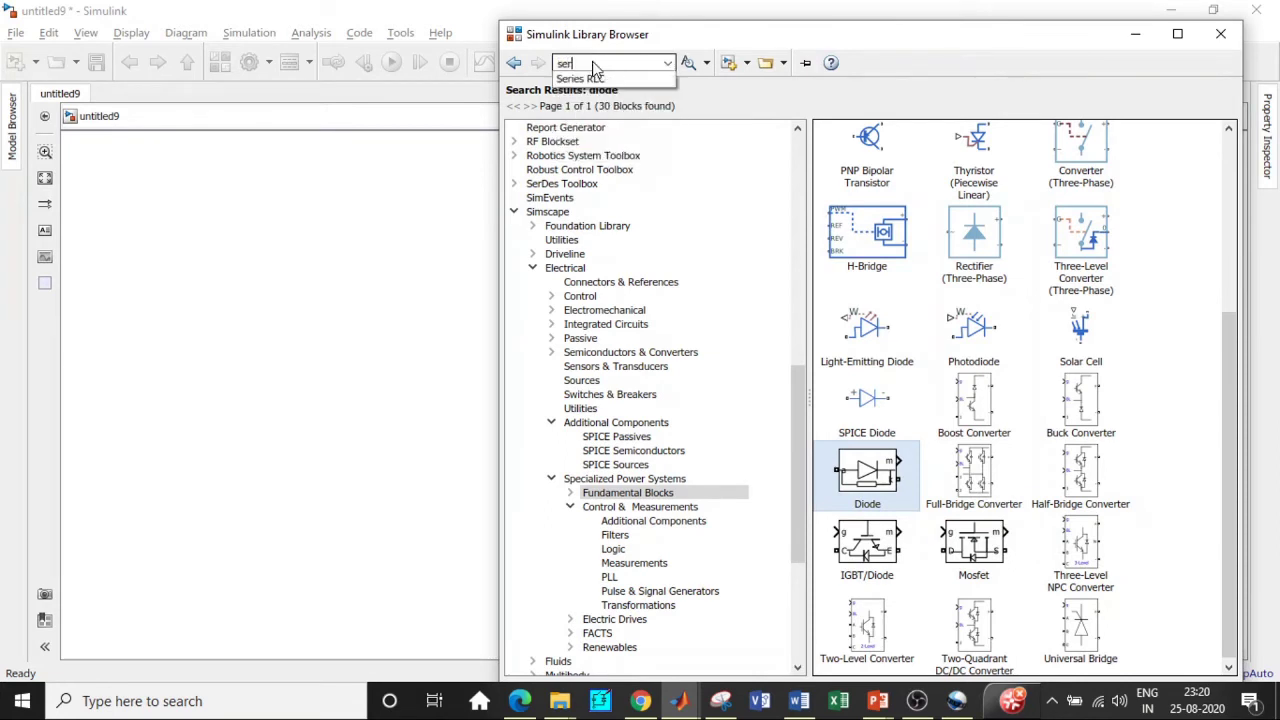
pyautogui.click(600, 79)
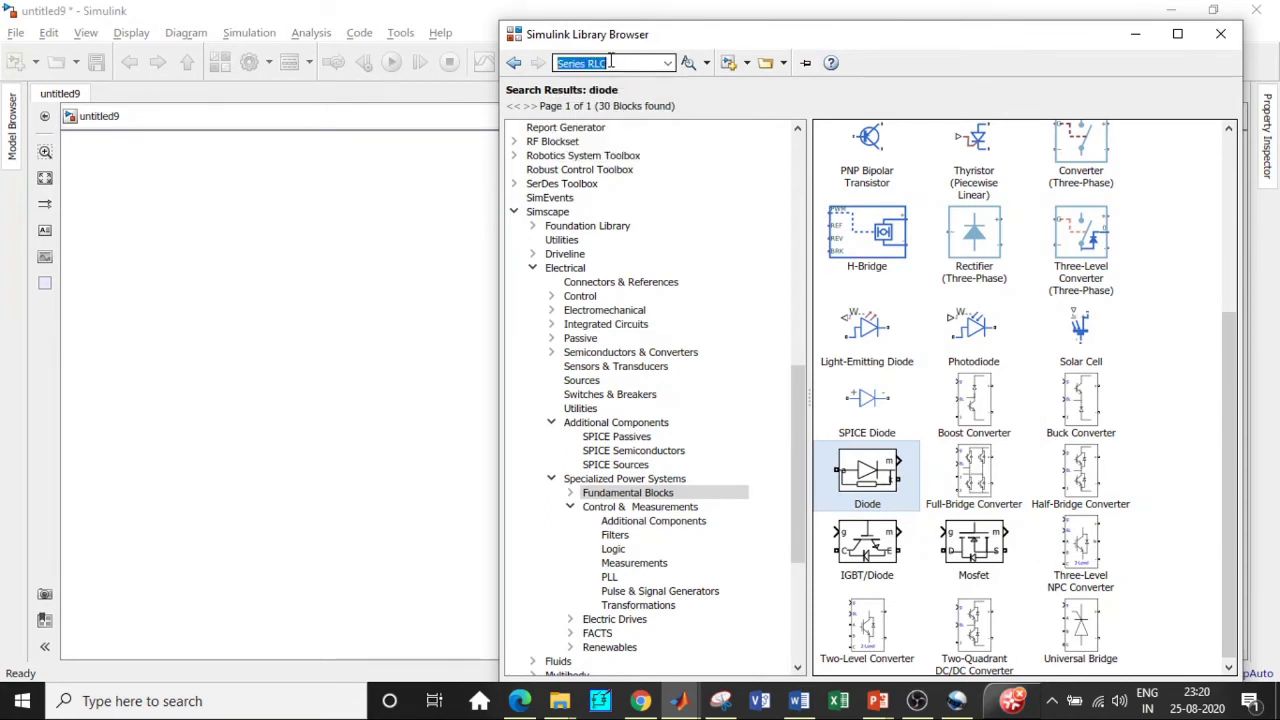
pyautogui.press('Return')
pyautogui.click(874, 272)
pyautogui.rightClick(884, 272)
pyautogui.click(885, 272)
# - Search 'scop' and select the Scope block
pyautogui.click(615, 62)
pyautogui.press('BackSpace')
pyautogui.write('scope')
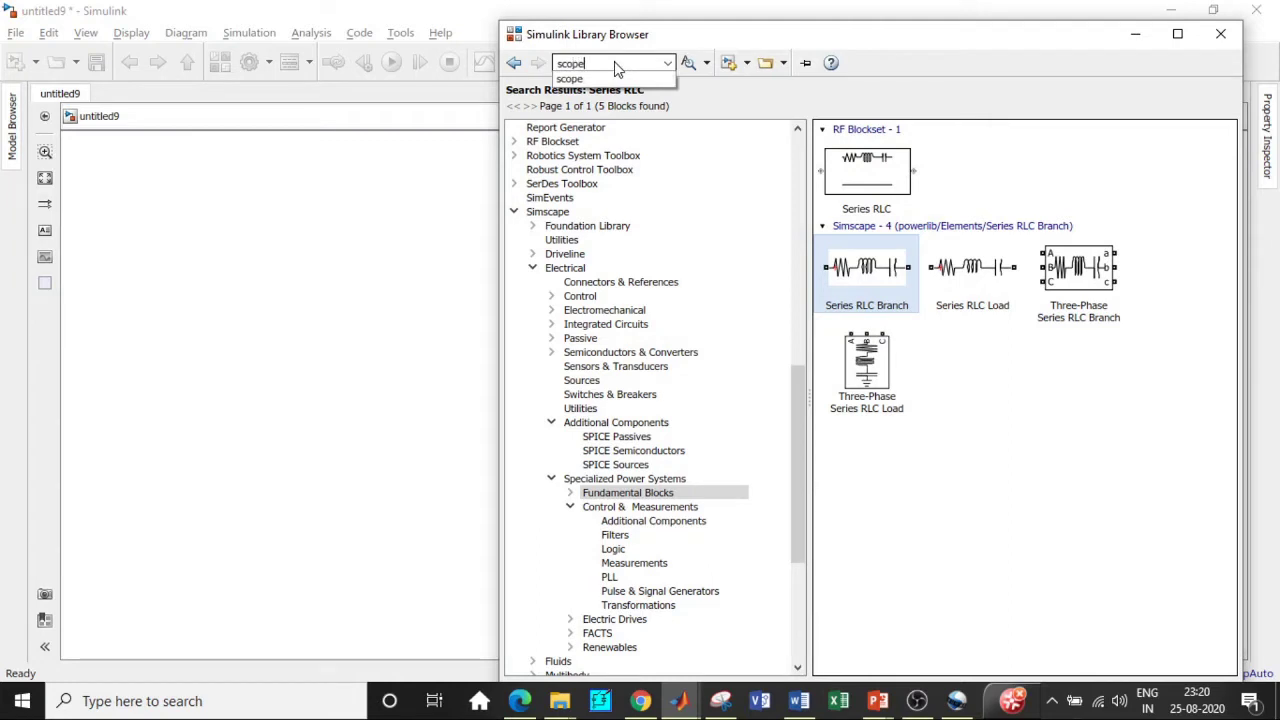
pyautogui.click(615, 62)
pyautogui.press('Return')
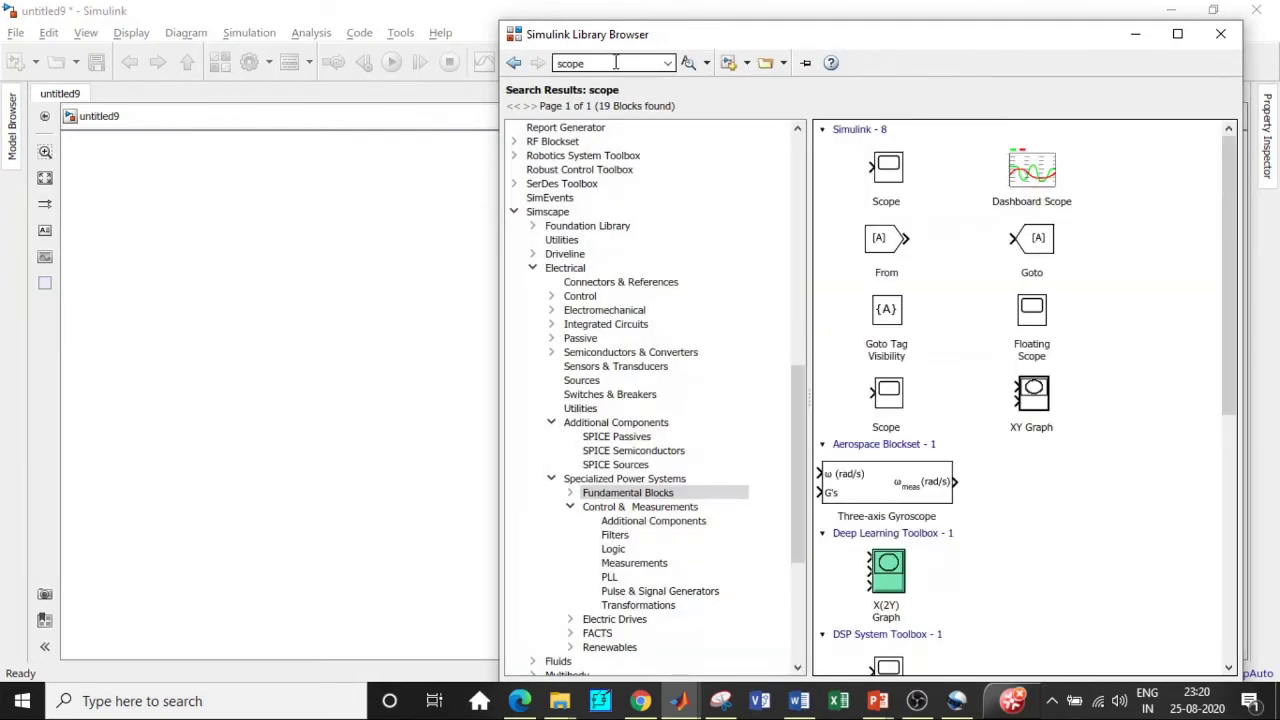
pyautogui.click(897, 197)
pyautogui.rightClick(898, 172)
pyautogui.press('Escape')
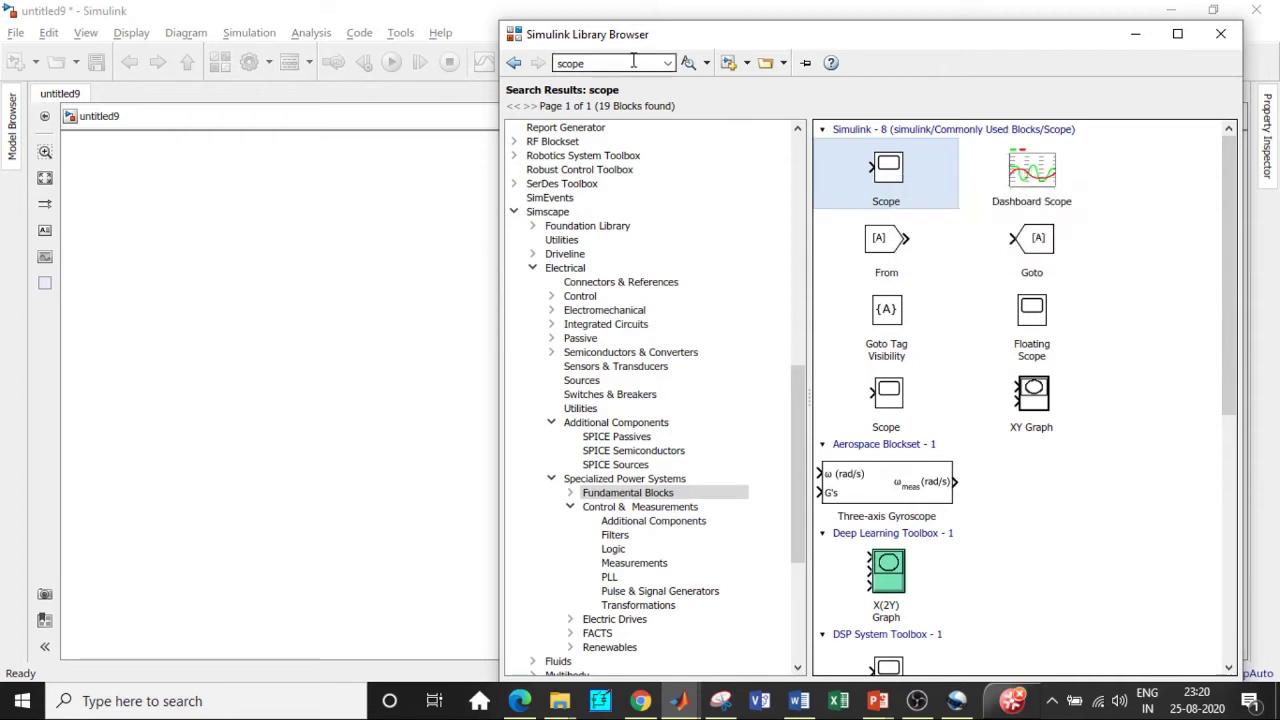
# - Search 'logical', add the Logical Operator block, and minimize the Library Browser
pyautogui.doubleClick(633, 61)
pyautogui.write('l')
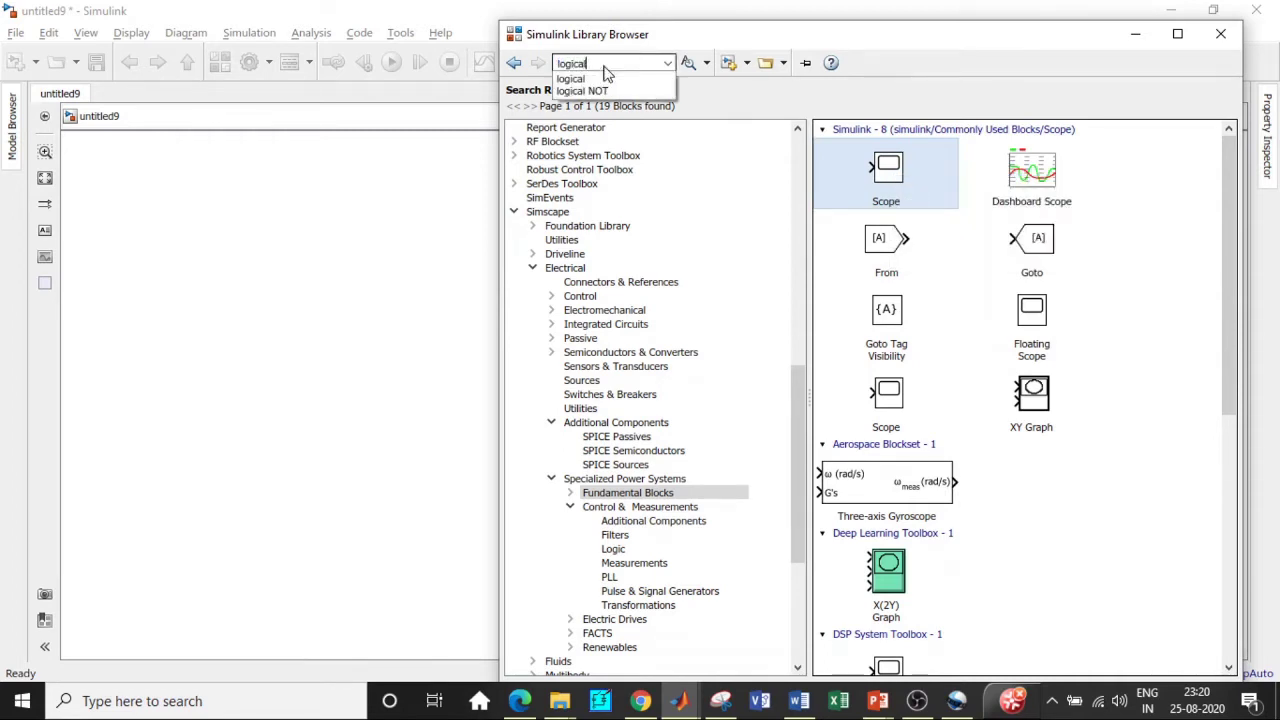
pyautogui.write('ogical')
pyautogui.click(613, 83)
pyautogui.doubleClick(603, 64)
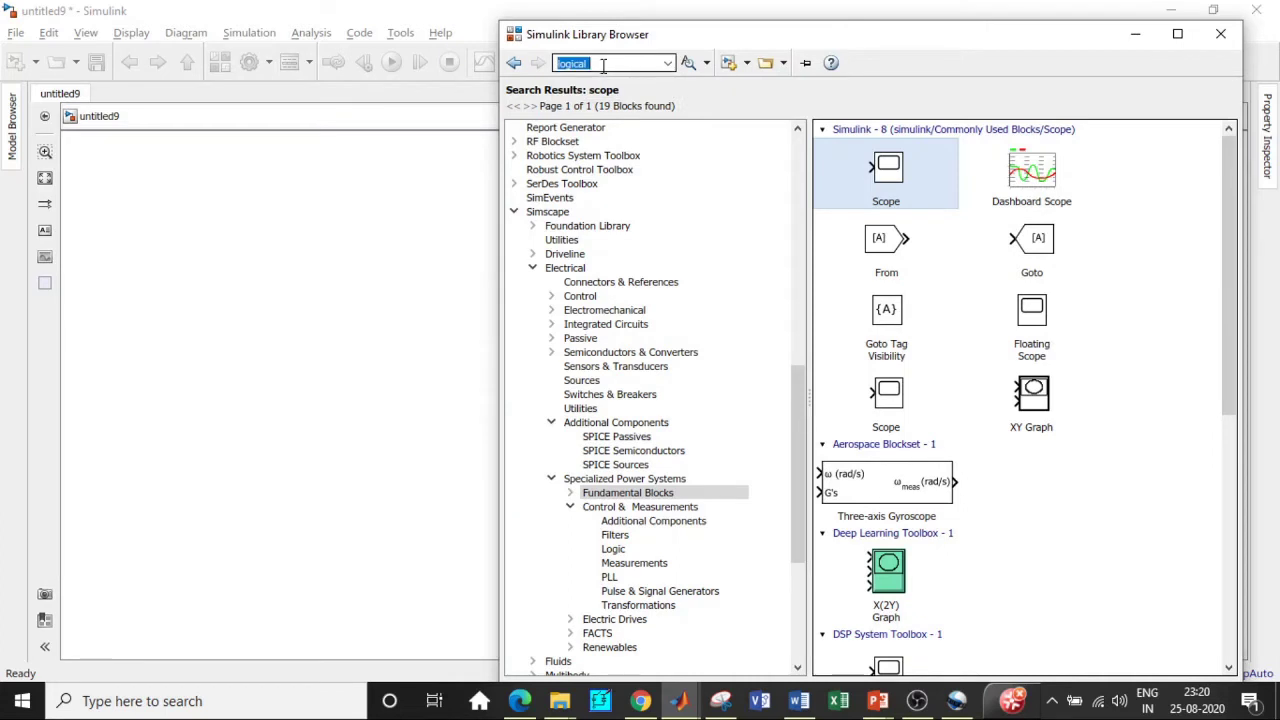
pyautogui.press('Return')
pyautogui.click(873, 180)
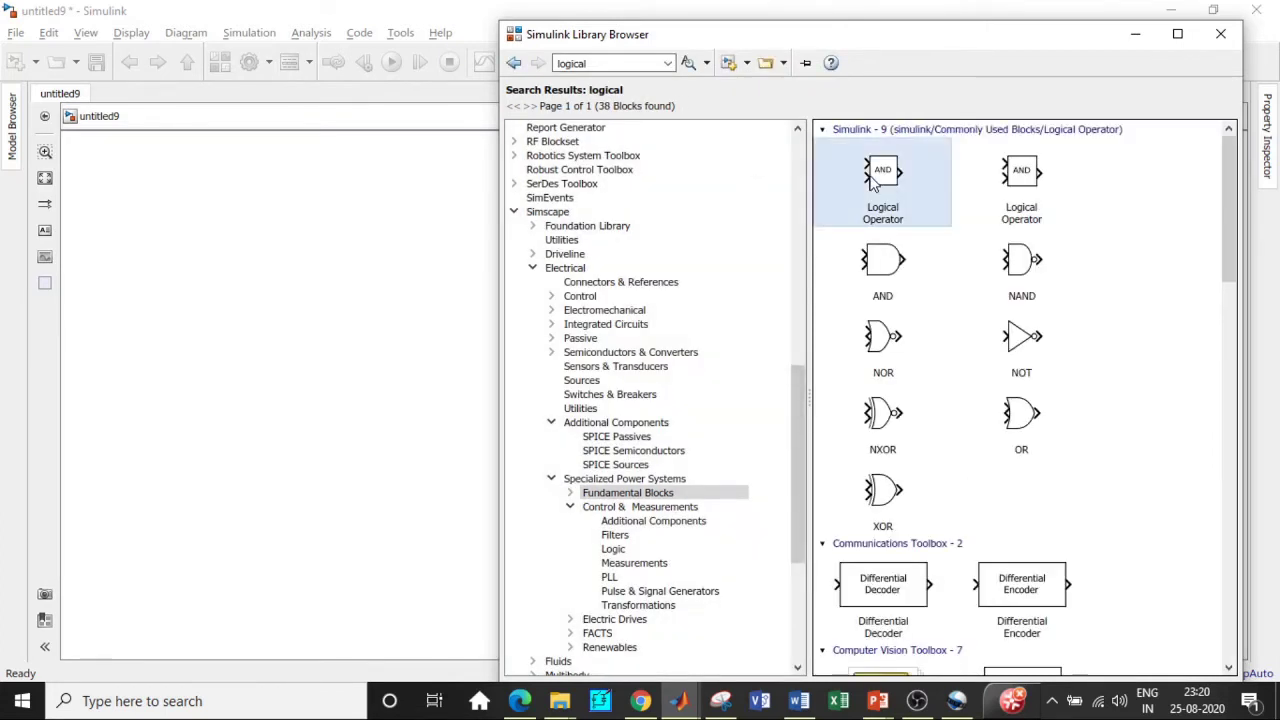
pyautogui.rightClick(878, 176)
pyautogui.click(904, 190)
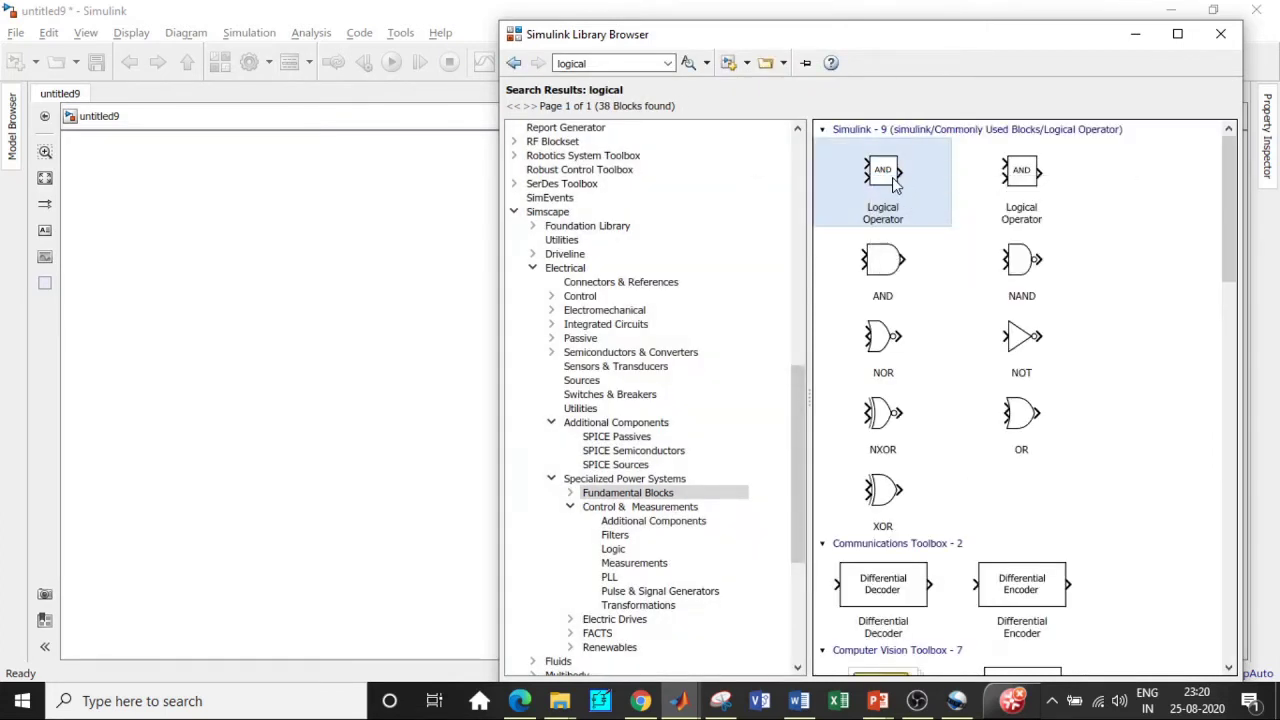
pyautogui.click(1133, 36)
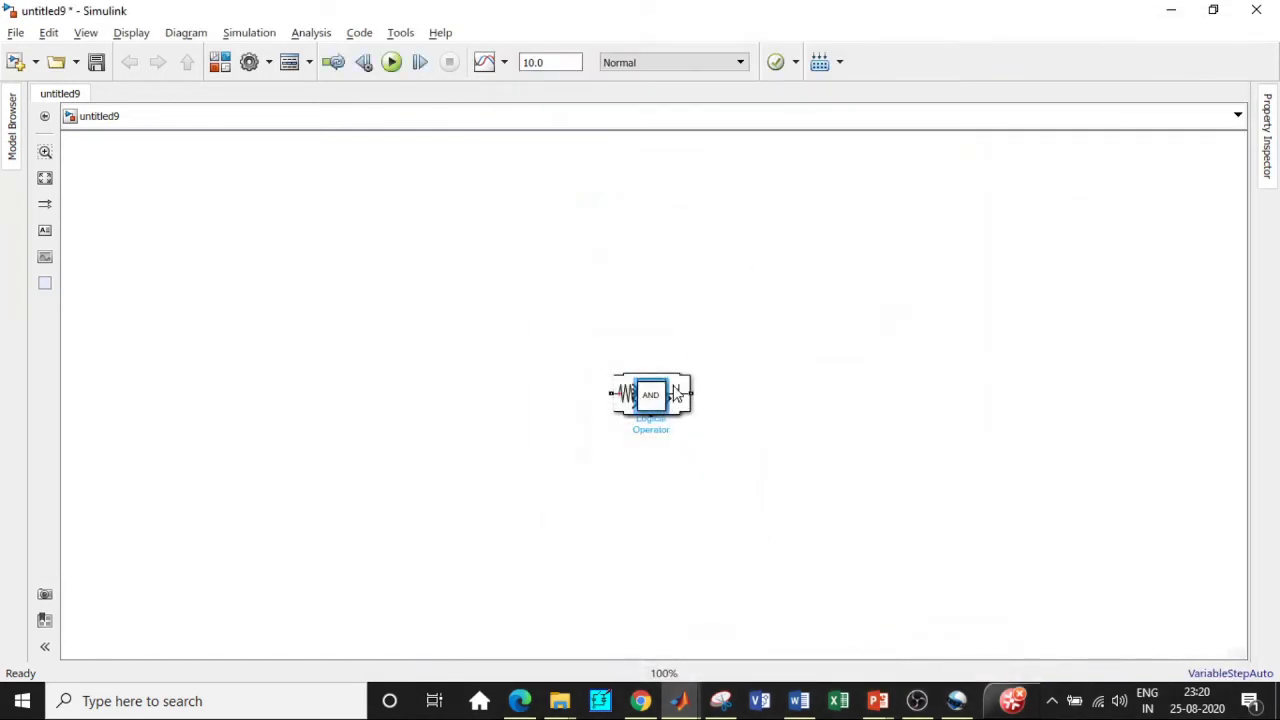
# - Pull the AND, Scope, RLC branch, Diode and Pulse Generator blocks off the stack
pyautogui.moveTo(651, 400); pyautogui.dragTo(870, 298)
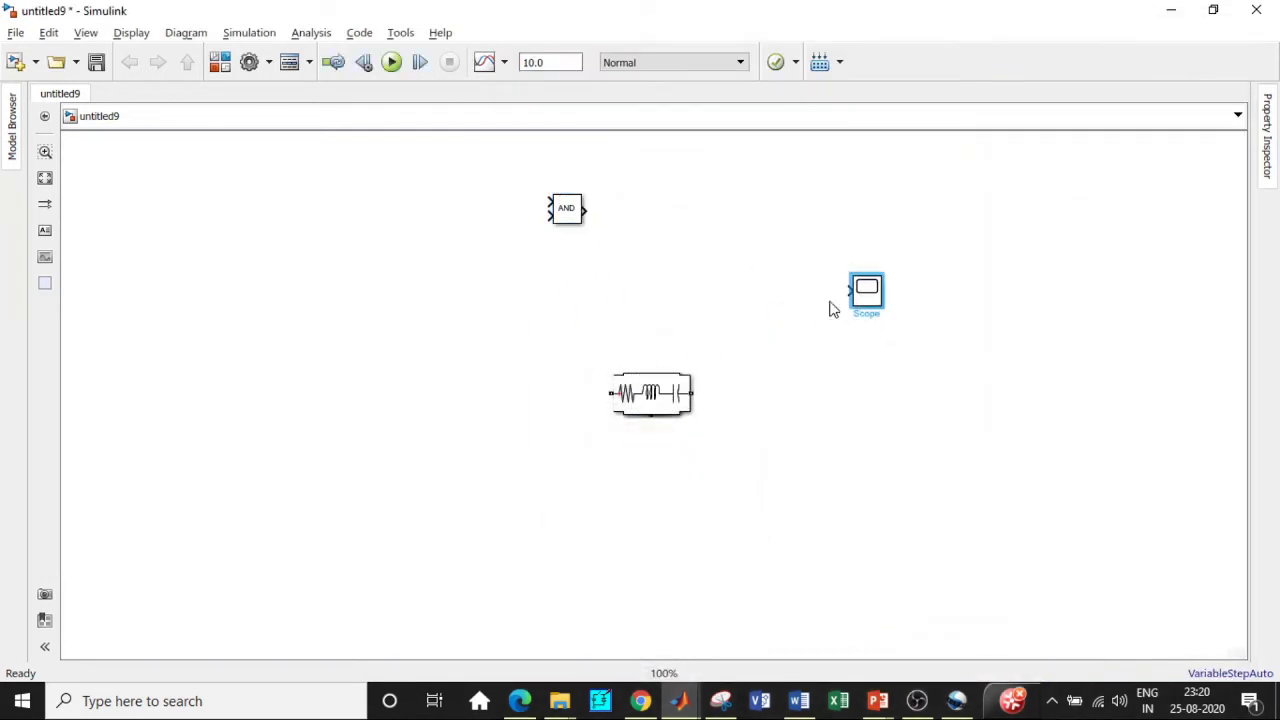
pyautogui.moveTo(652, 398); pyautogui.dragTo(736, 323)
pyautogui.moveTo(633, 398); pyautogui.dragTo(382, 273)
pyautogui.moveTo(662, 400); pyautogui.dragTo(264, 173)
pyautogui.moveTo(651, 400); pyautogui.dragTo(300, 335)
# - Place the DC source at lower left and the MOSFET, rotated upright, beside the diode
pyautogui.moveTo(357, 270); pyautogui.dragTo(498, 353)
pyautogui.moveTo(651, 400); pyautogui.dragTo(134, 187)
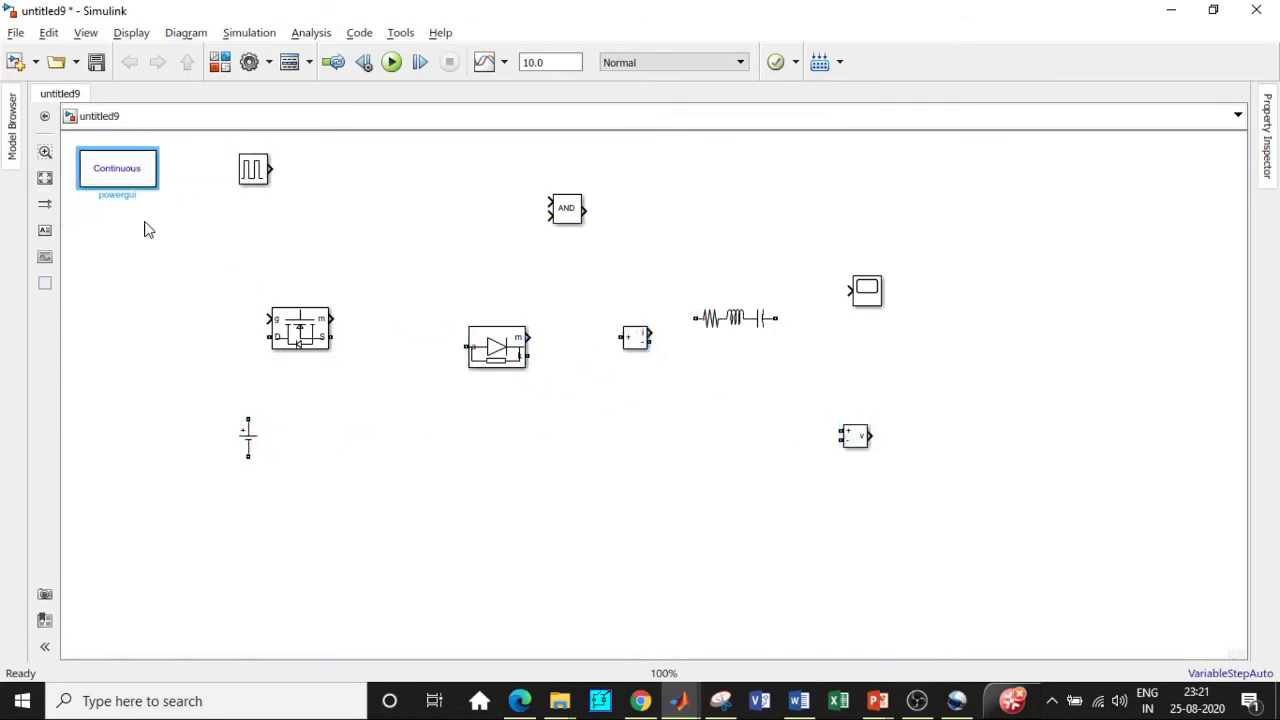
pyautogui.moveTo(301, 329); pyautogui.dragTo(380, 338)
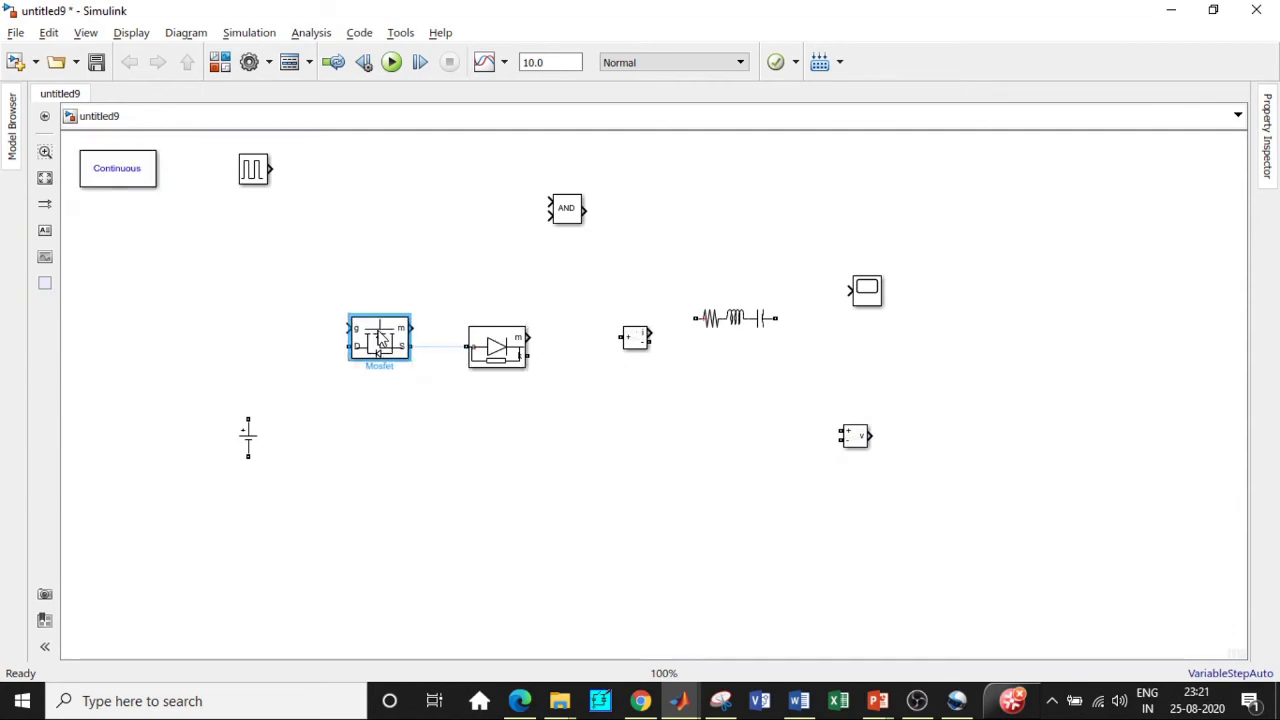
pyautogui.hotkey('ctrl', 'r')
# - Turn off Show measurement port on the MOSFET
pyautogui.doubleClick(380, 338)
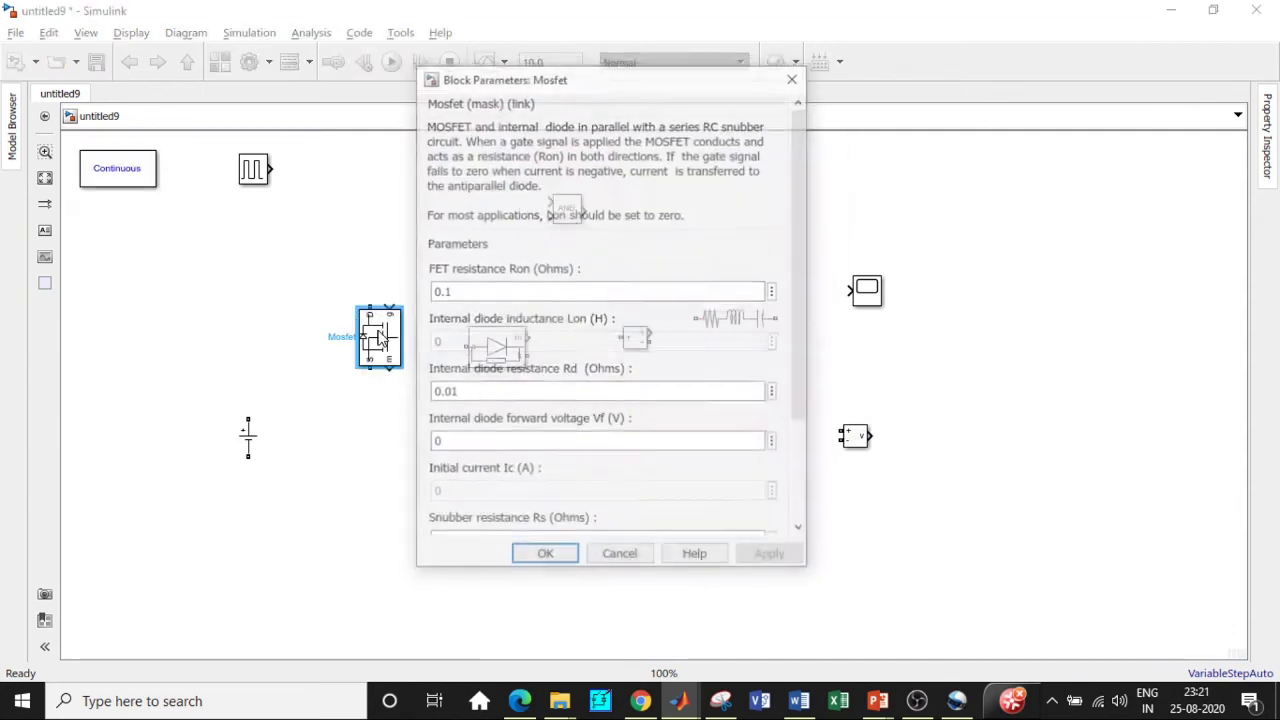
pyautogui.scroll(-3, 790, 277)
pyautogui.click(430, 480)
pyautogui.click(544, 557)
# - Turn off the diode's measurement port and rotate it upright
pyautogui.click(497, 349)
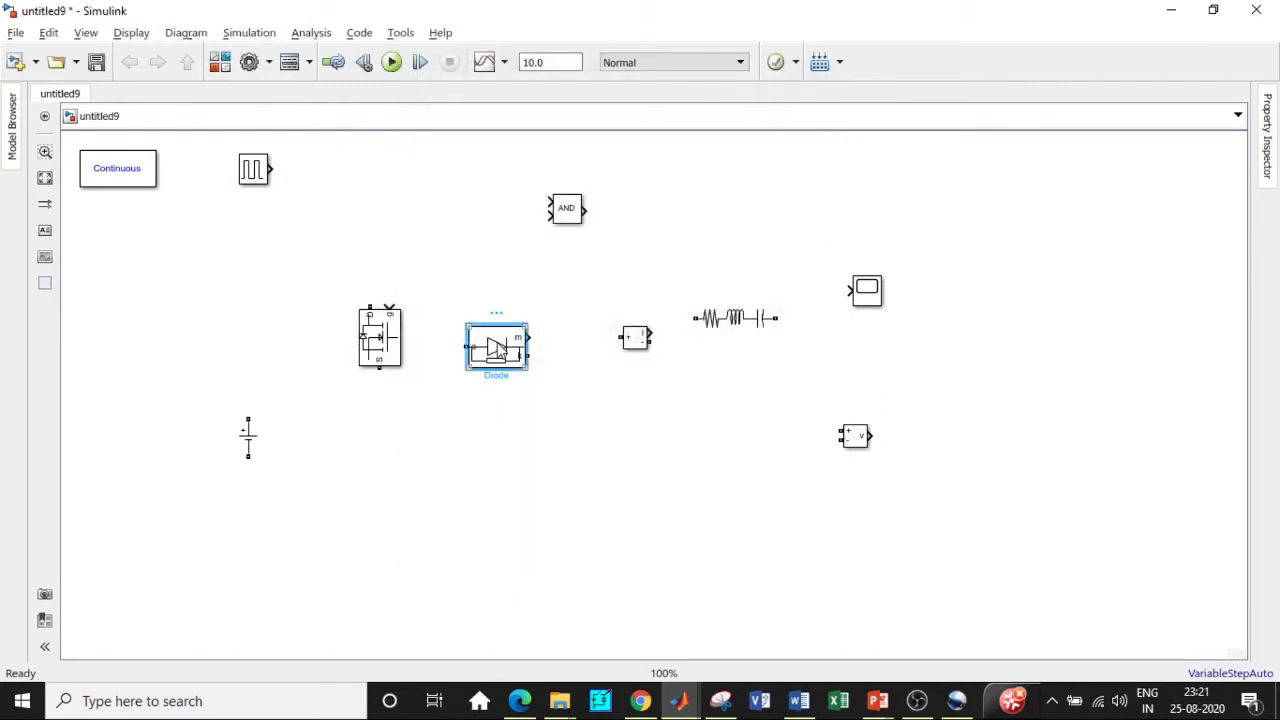
pyautogui.doubleClick(497, 349)
pyautogui.scroll(-3, 897, 290)
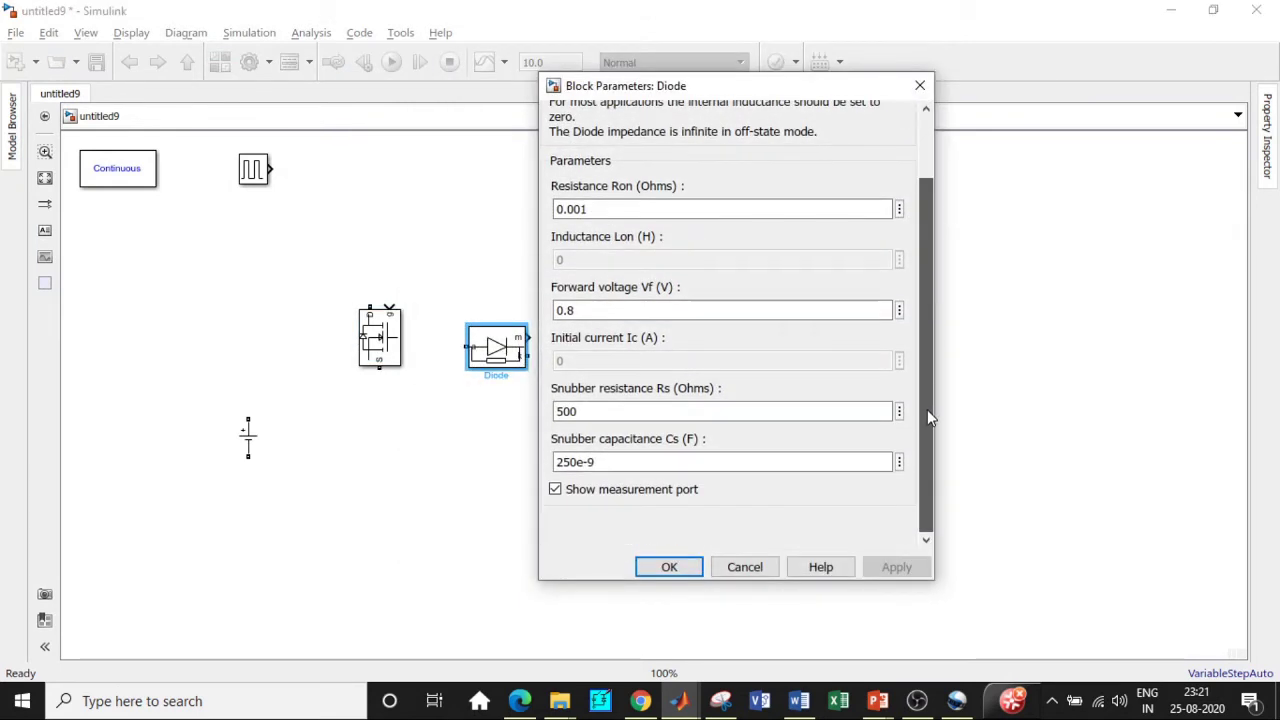
pyautogui.click(555, 489)
pyautogui.click(648, 567)
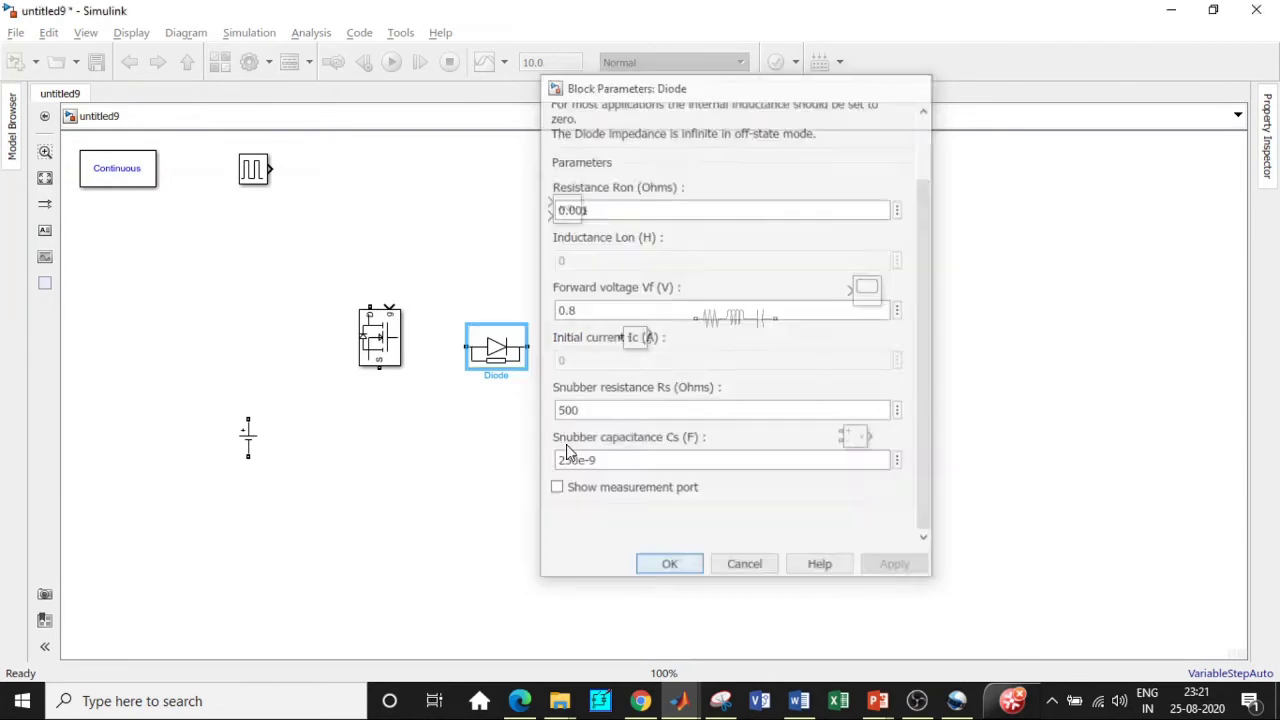
pyautogui.hotkey('ctrl', 'r')
pyautogui.hotkey('ctrl', 'r')
pyautogui.hotkey('ctrl', 'r')
# - Align the MOSFET with the diode and duplicate both below the originals
pyautogui.moveTo(381, 352); pyautogui.dragTo(381, 362)
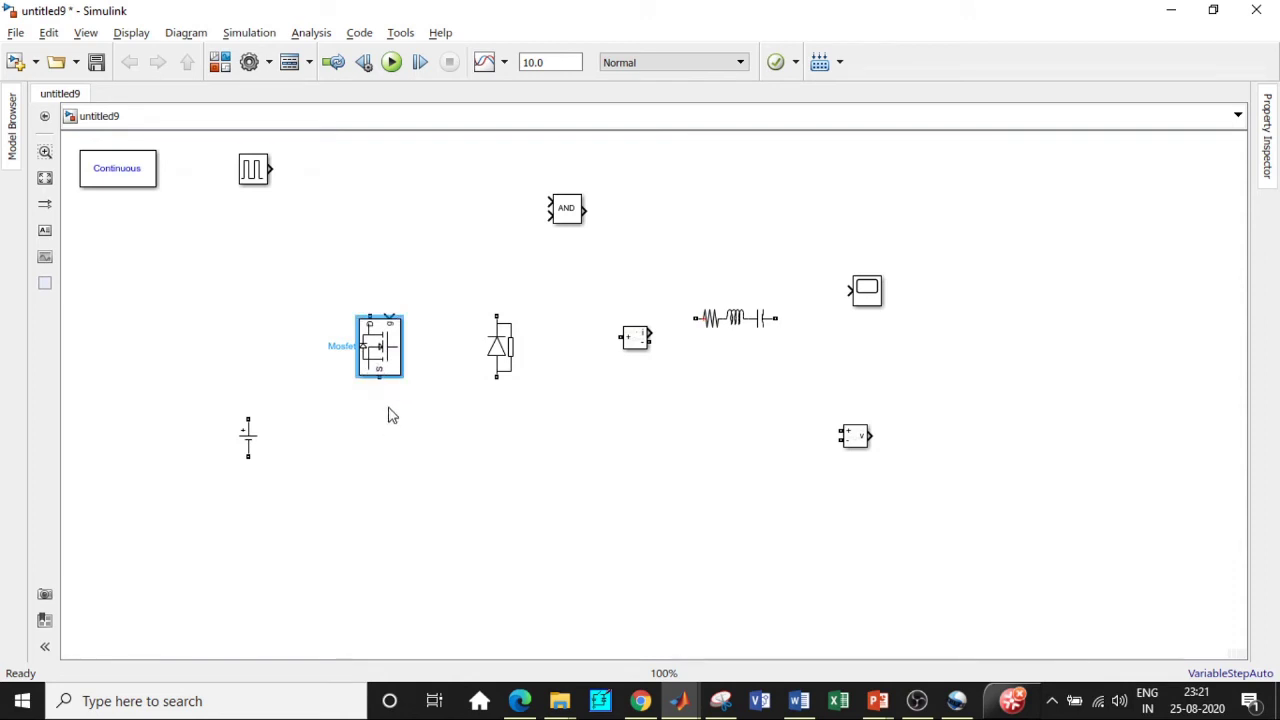
pyautogui.moveTo(395, 365); pyautogui.dragTo(395, 485)
pyautogui.click(503, 359)
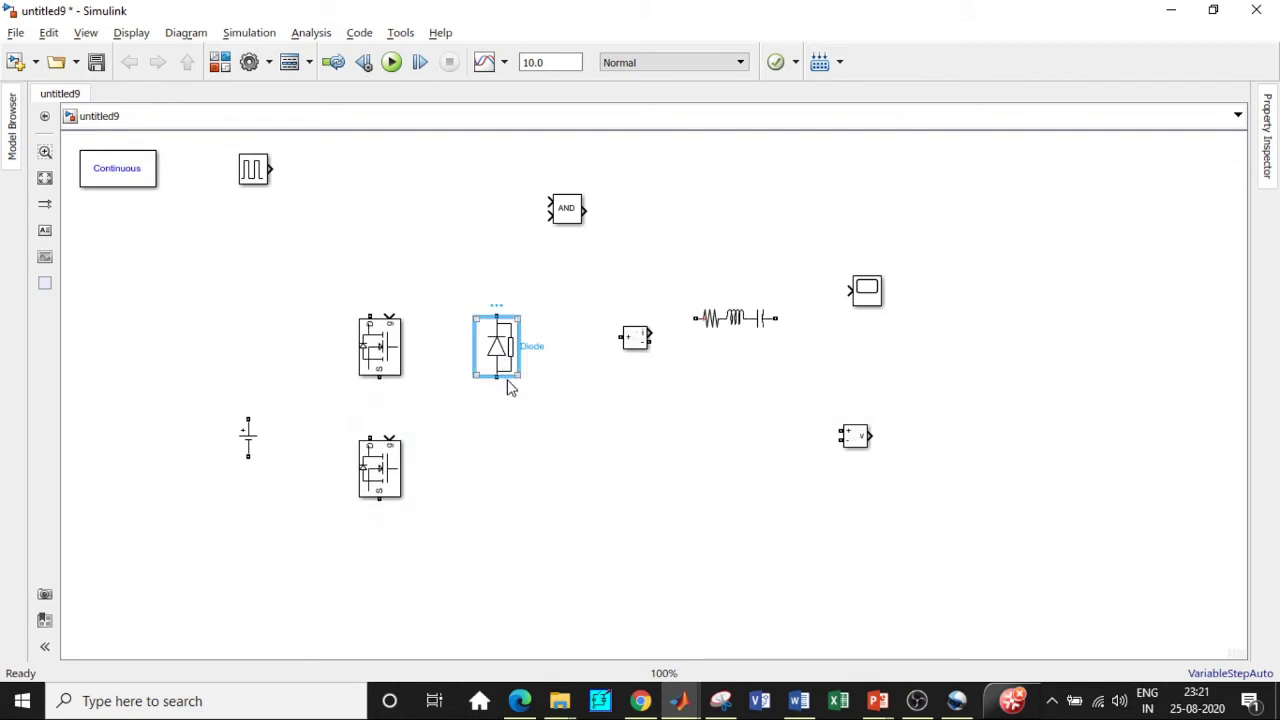
pyautogui.moveTo(503, 355); pyautogui.dragTo(503, 475)
# - Connect the two MOSFETs in series and wire the upper one to the source
pyautogui.click(628, 495)
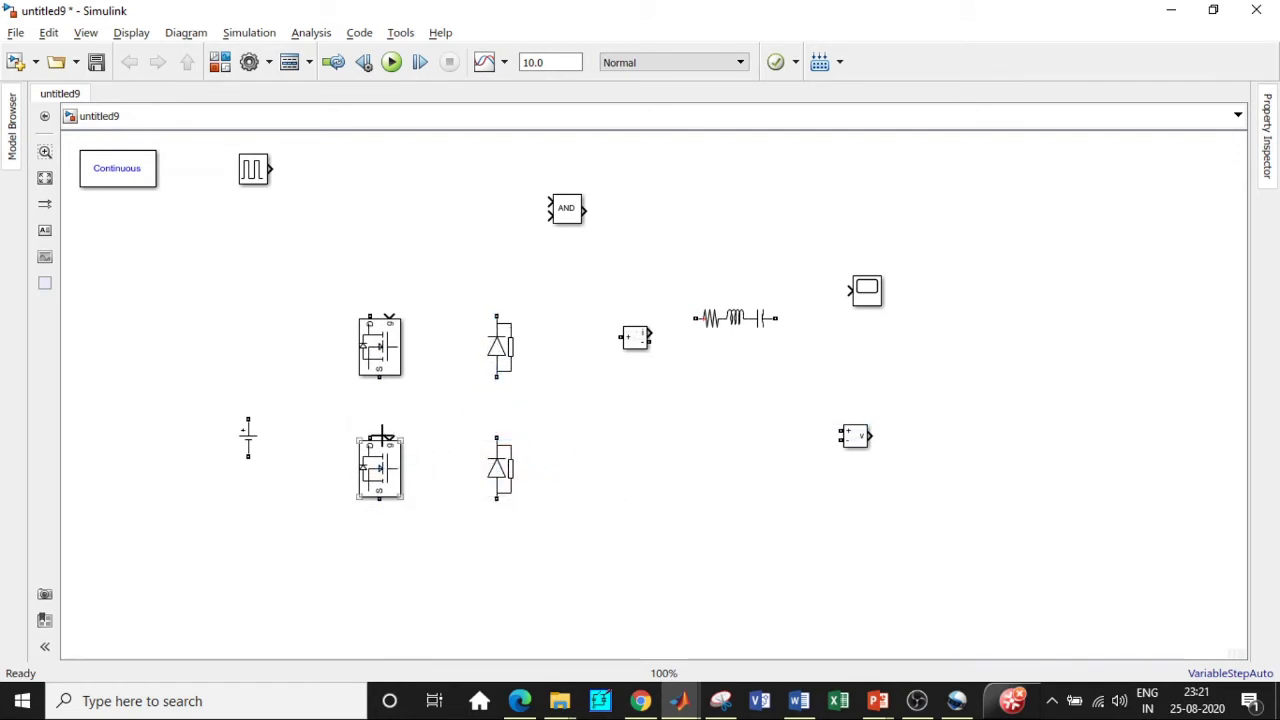
pyautogui.moveTo(373, 418); pyautogui.dragTo(379, 378)
pyautogui.moveTo(370, 316); pyautogui.dragTo(248, 417)
# - Wire the source bottom to the lower MOSFET and both diodes to the midpoint and top rail
pyautogui.moveTo(249, 465); pyautogui.dragTo(380, 500)
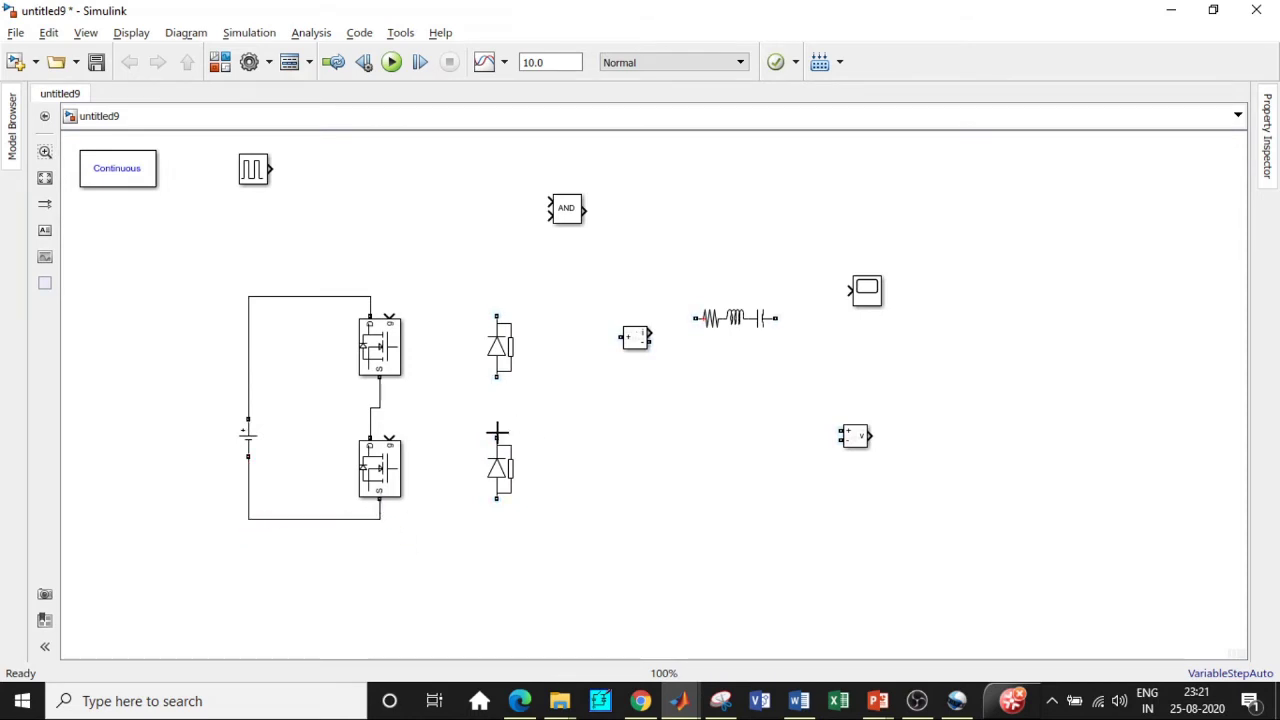
pyautogui.moveTo(497, 432); pyautogui.dragTo(379, 408)
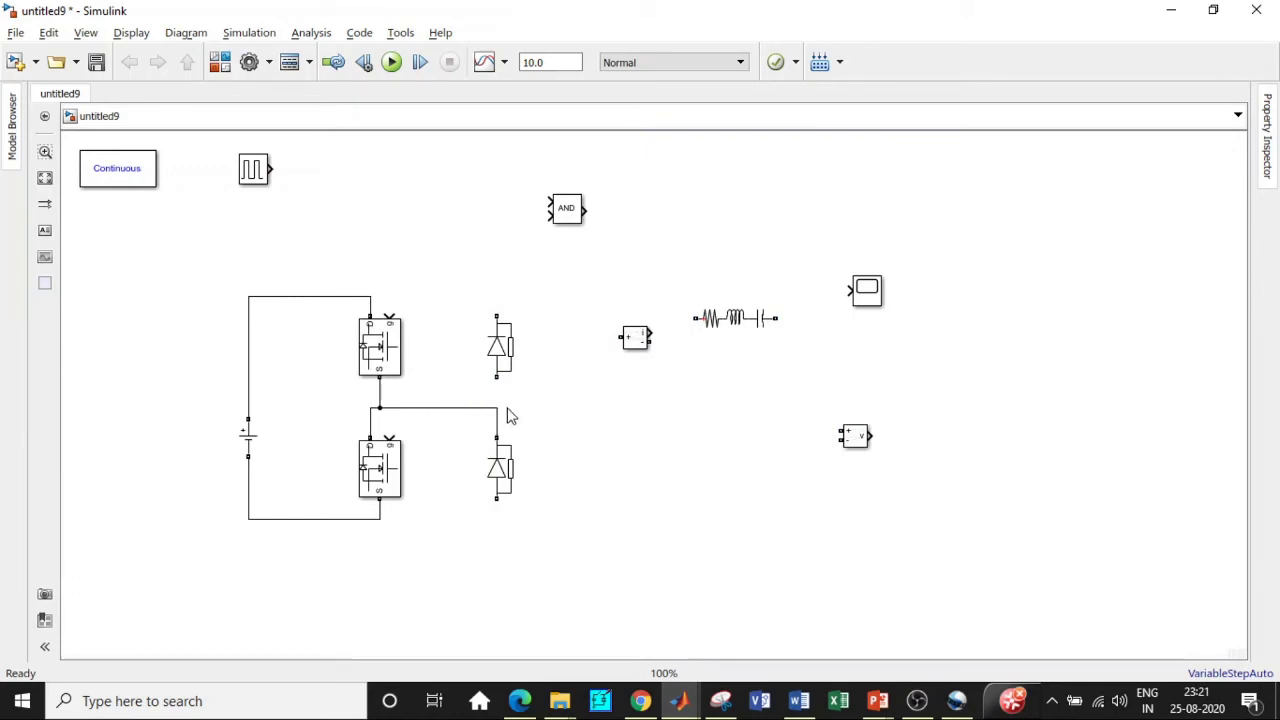
pyautogui.moveTo(496, 377); pyautogui.dragTo(496, 406)
pyautogui.click(507, 338)
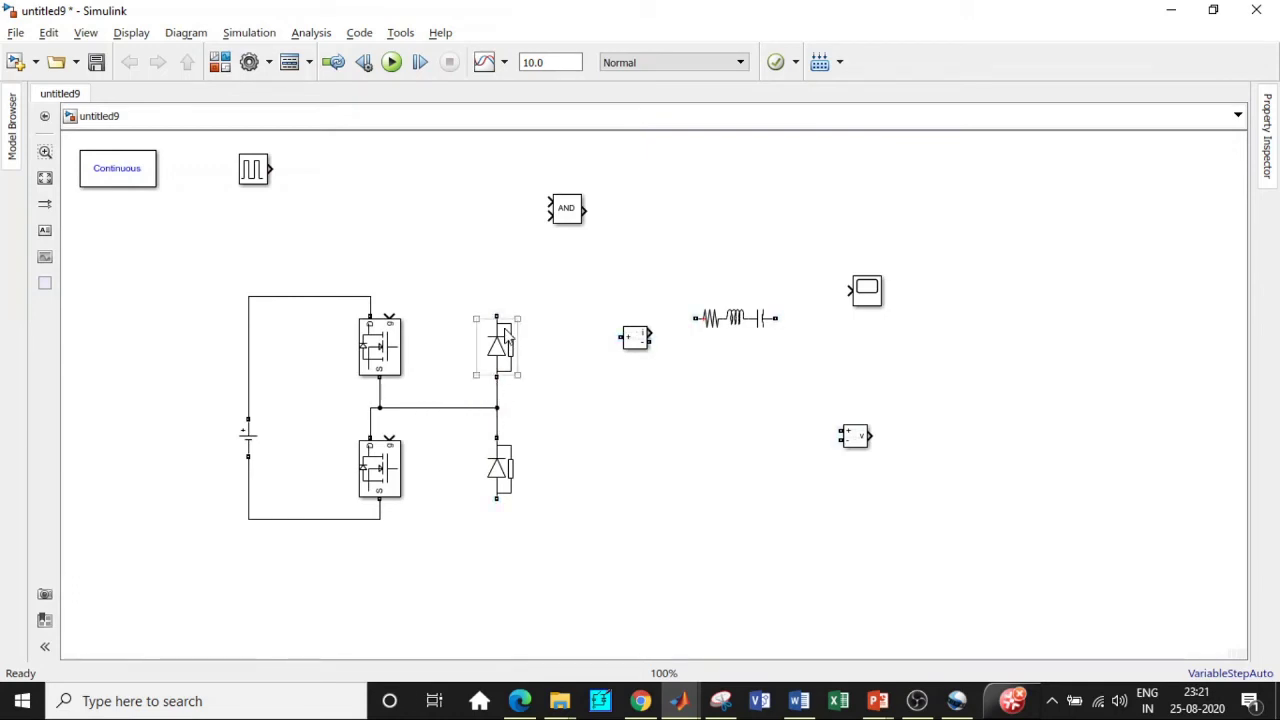
pyautogui.moveTo(496, 311); pyautogui.dragTo(370, 298)
# - Place Current Measurement and the RLC branch by the midpoint, wiring the sensor input
pyautogui.moveTo(637, 343); pyautogui.dragTo(400, 394)
pyautogui.moveTo(566, 408); pyautogui.dragTo(497, 407)
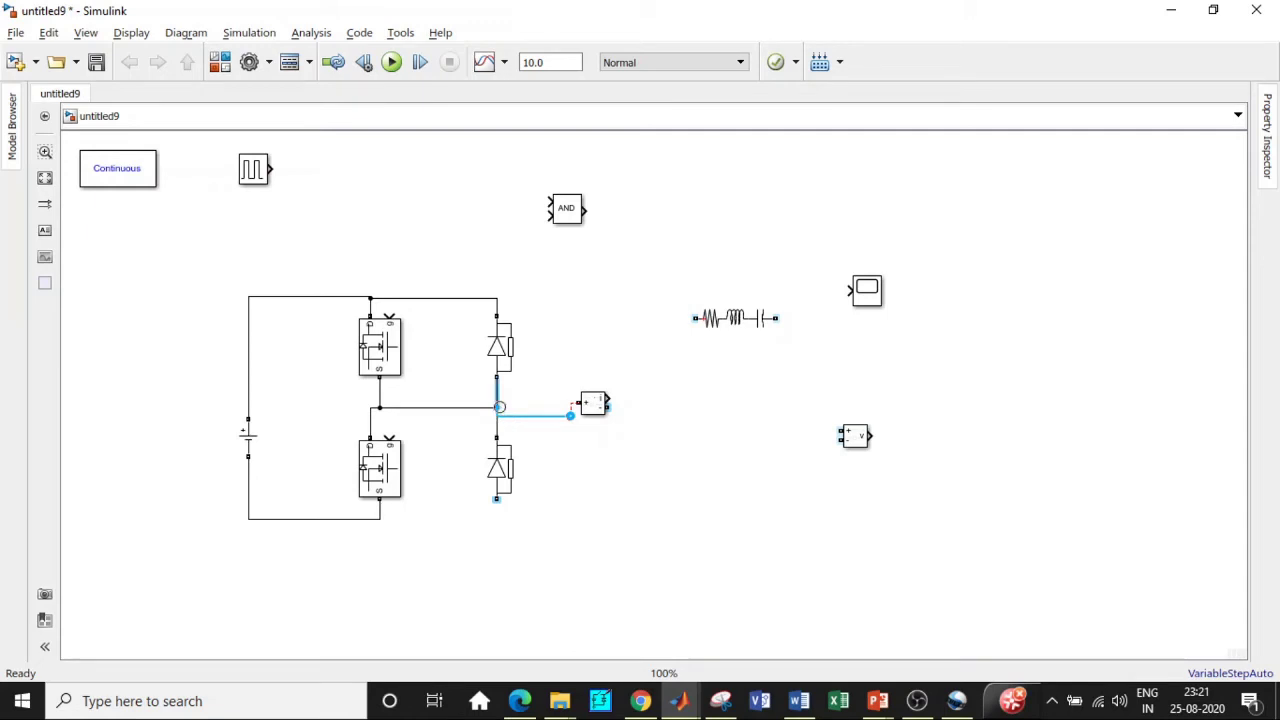
pyautogui.moveTo(719, 320); pyautogui.dragTo(686, 400)
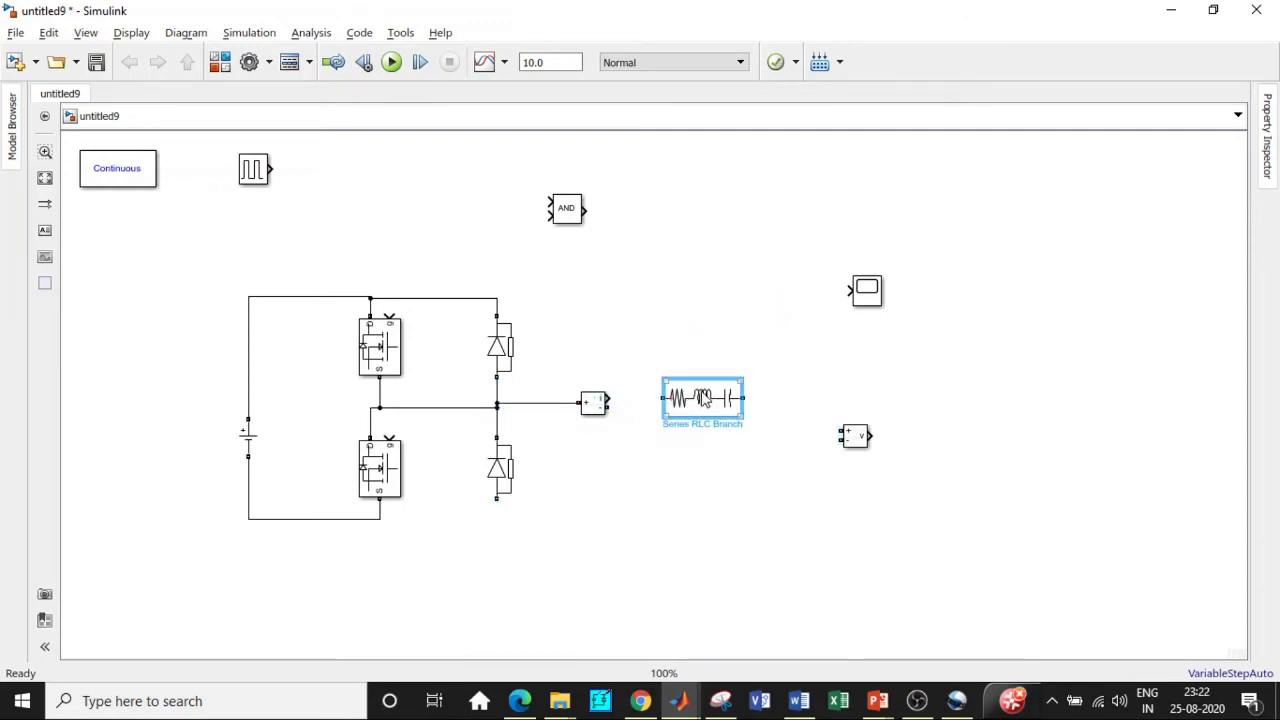
# - Set the Series RLC Branch type to L and wire it to Current Measurement
pyautogui.doubleClick(705, 398)
pyautogui.click(895, 303)
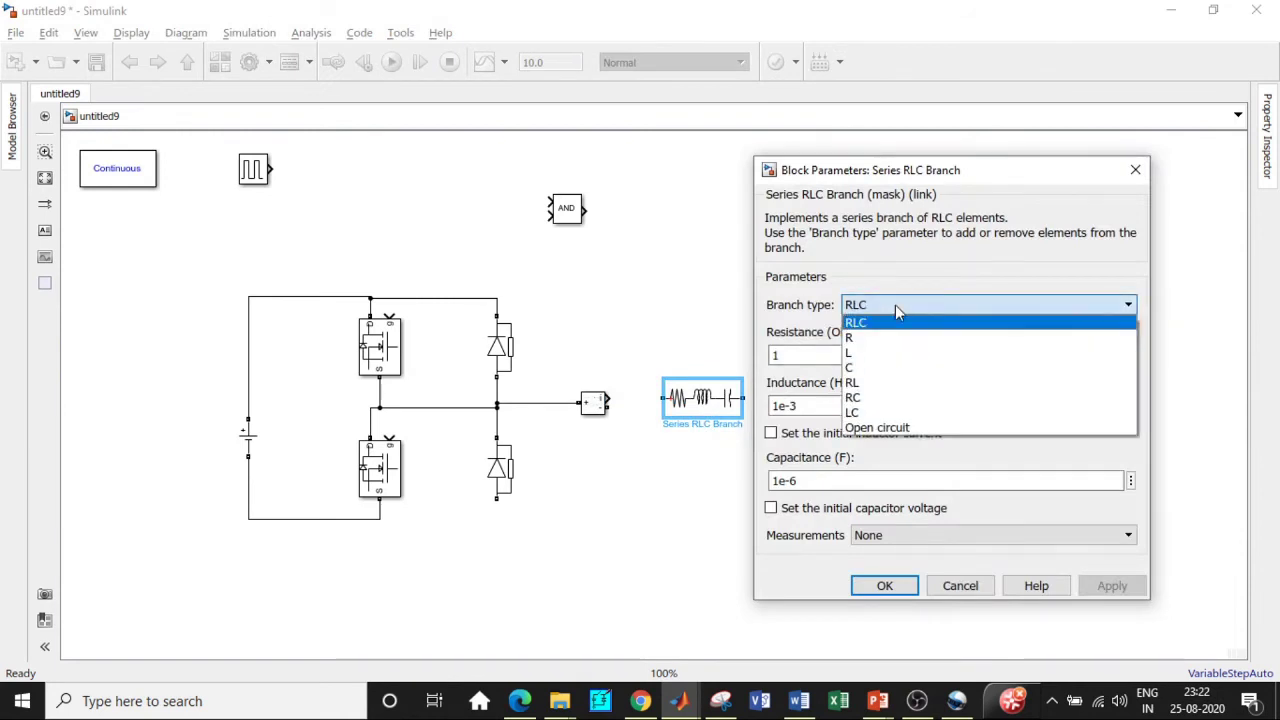
pyautogui.click(880, 354)
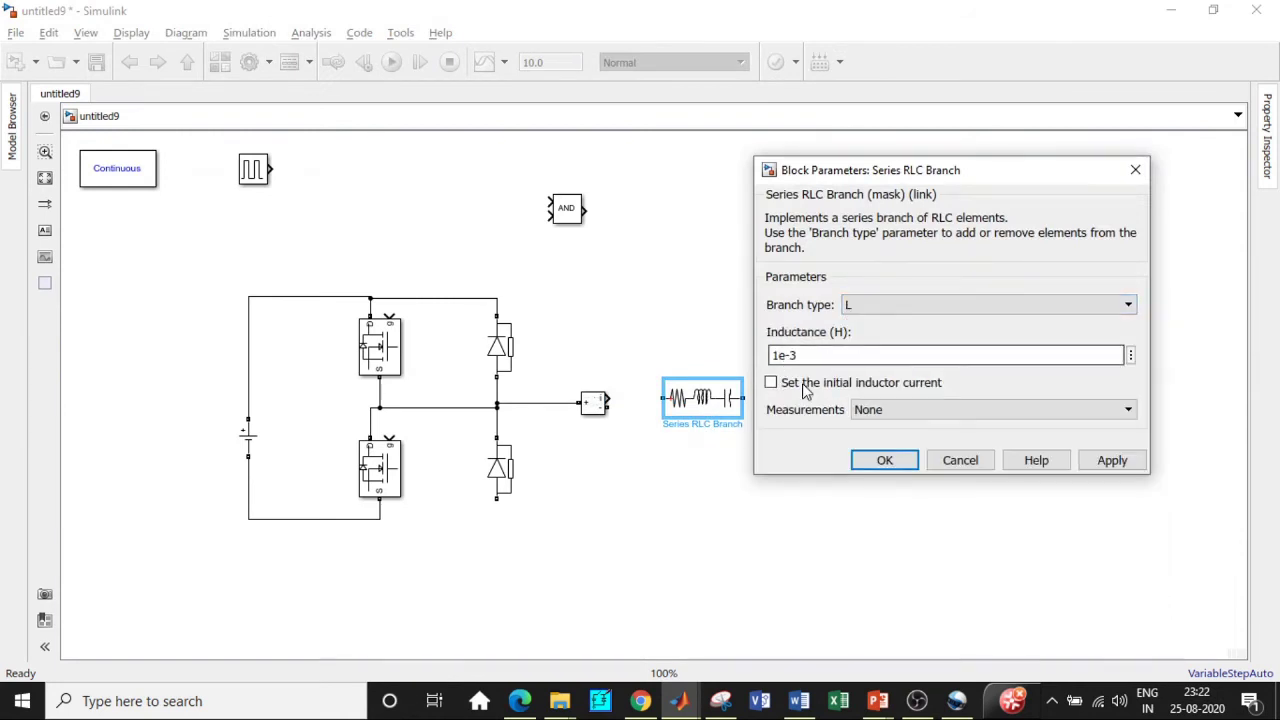
pyautogui.click(887, 462)
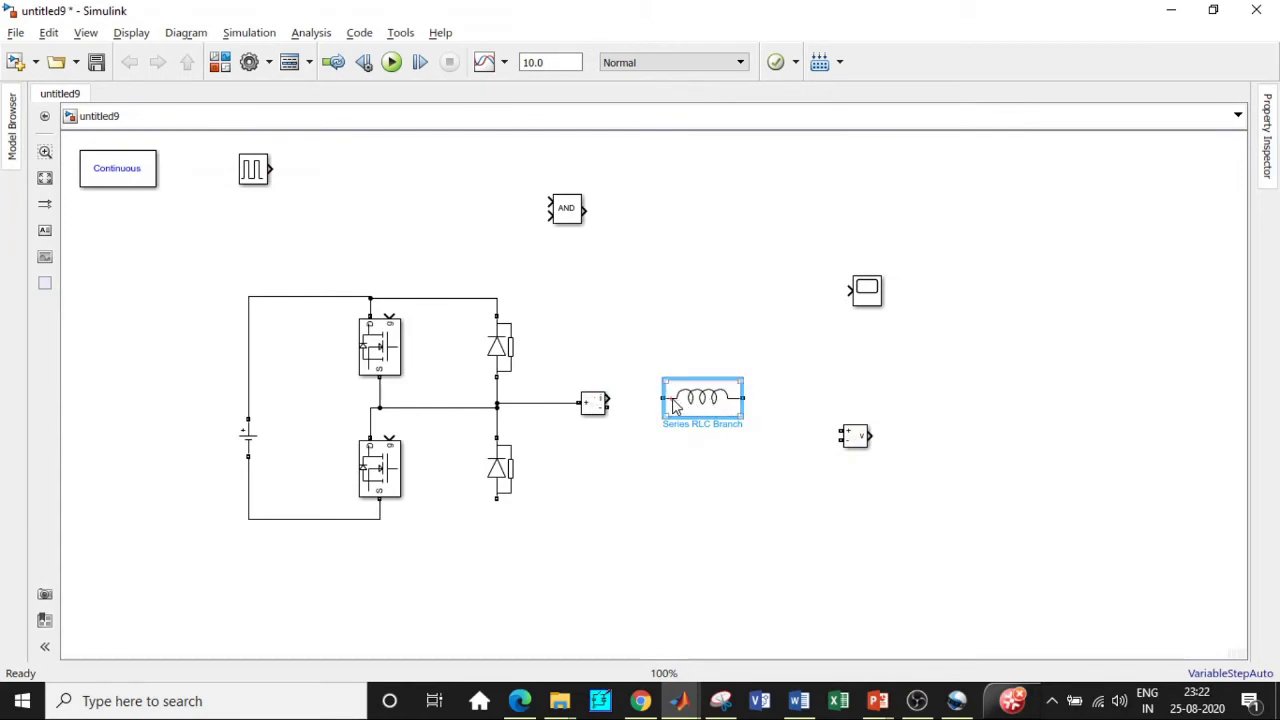
pyautogui.moveTo(661, 397); pyautogui.dragTo(592, 403)
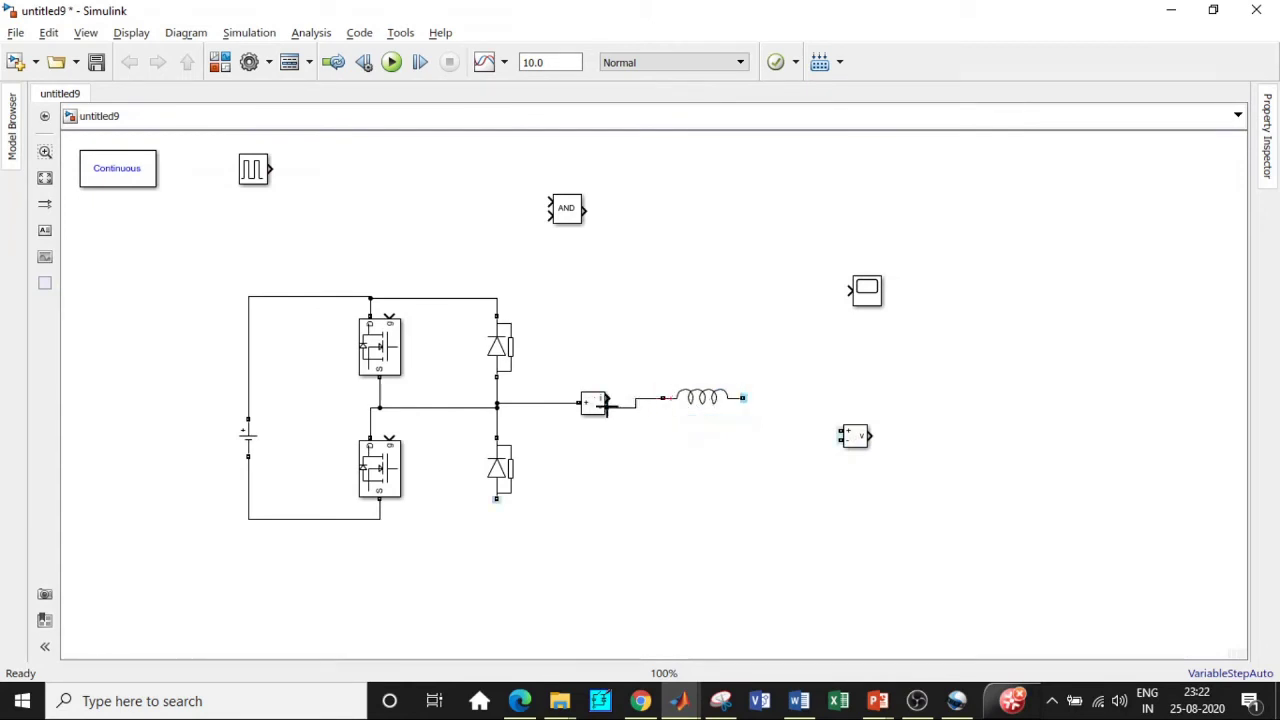
# - Copy the DC source after the inductor and tie it and the lower diode to the bottom rail
pyautogui.click(243, 447)
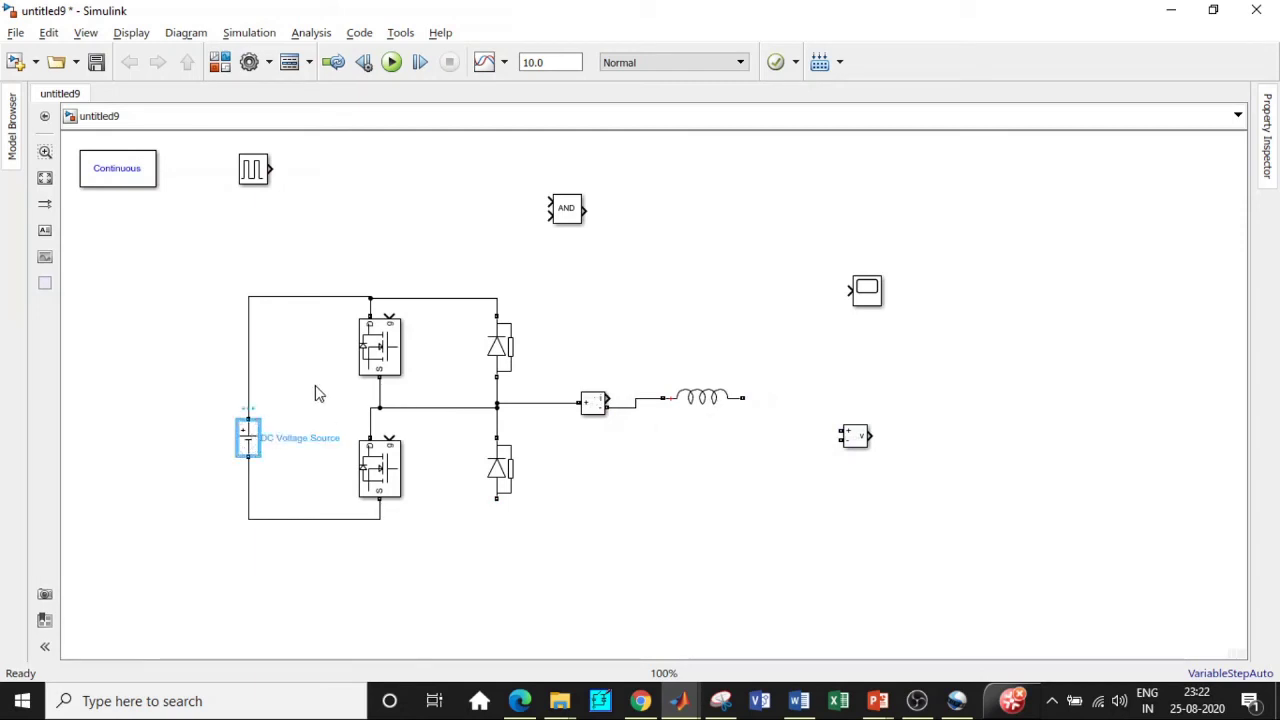
pyautogui.moveTo(268, 442); pyautogui.dragTo(754, 456)
pyautogui.moveTo(751, 410); pyautogui.dragTo(746, 397)
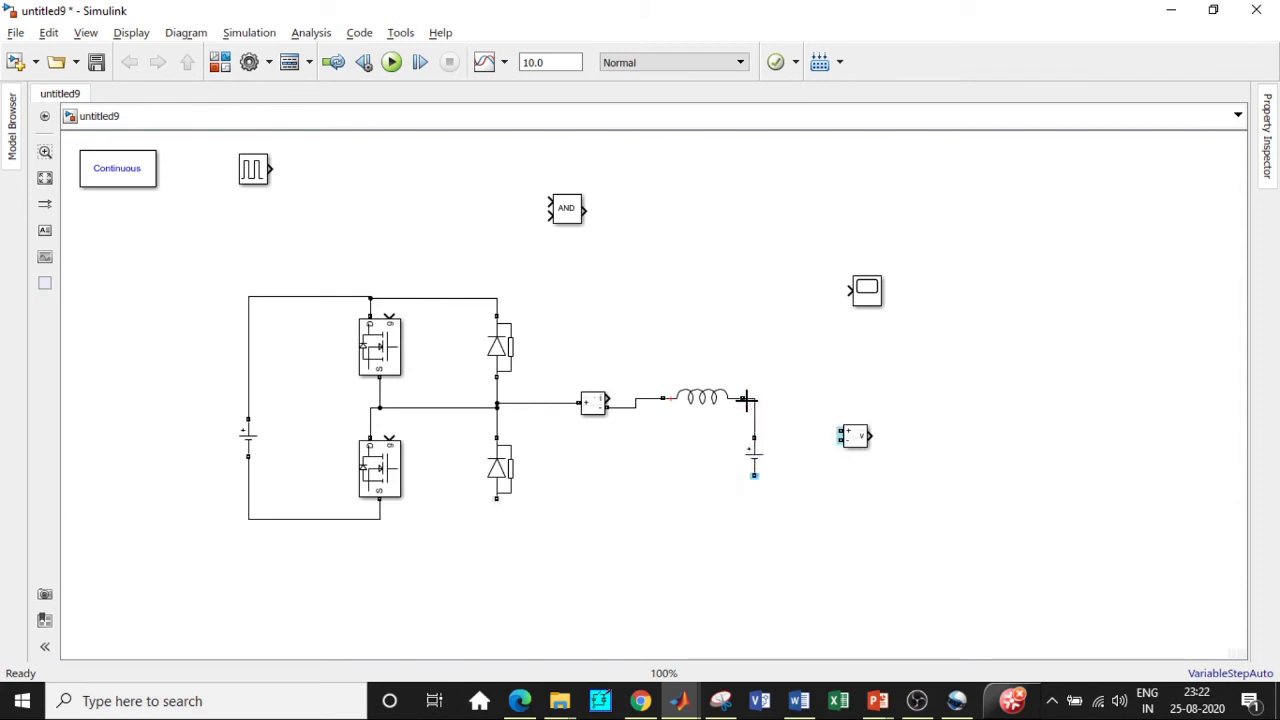
pyautogui.moveTo(496, 498); pyautogui.dragTo(376, 518)
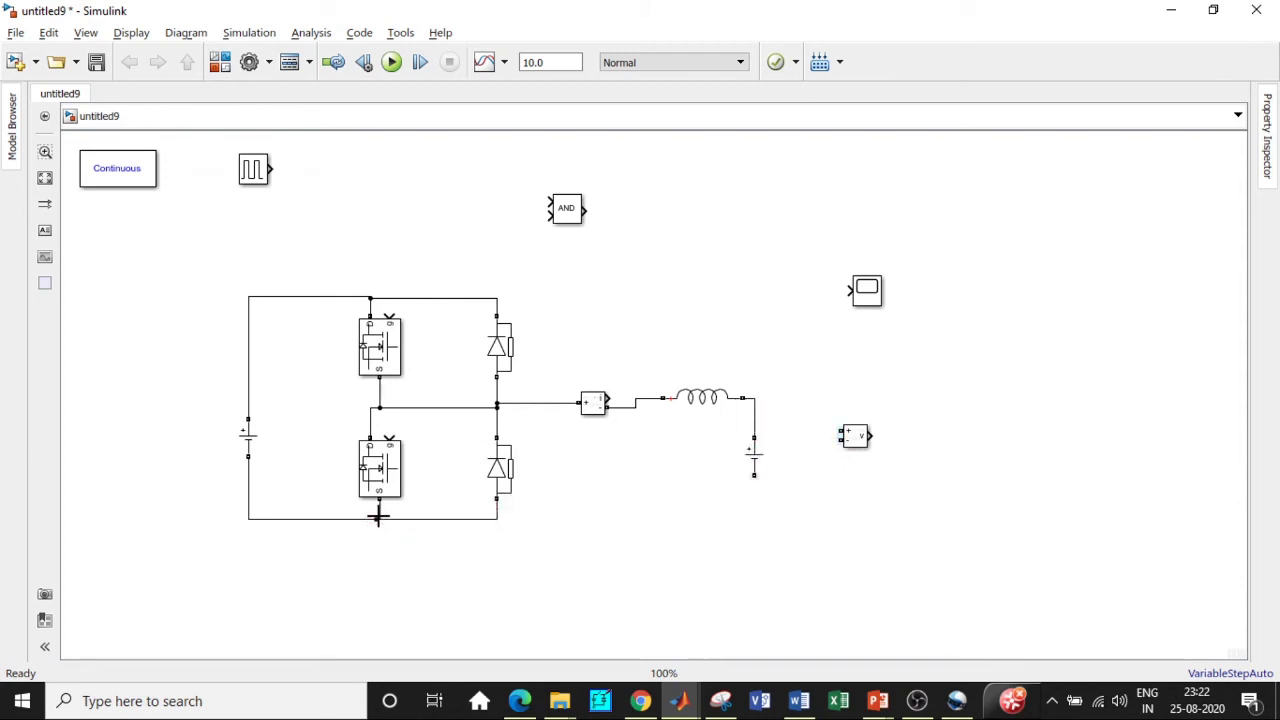
pyautogui.moveTo(754, 475); pyautogui.dragTo(497, 516)
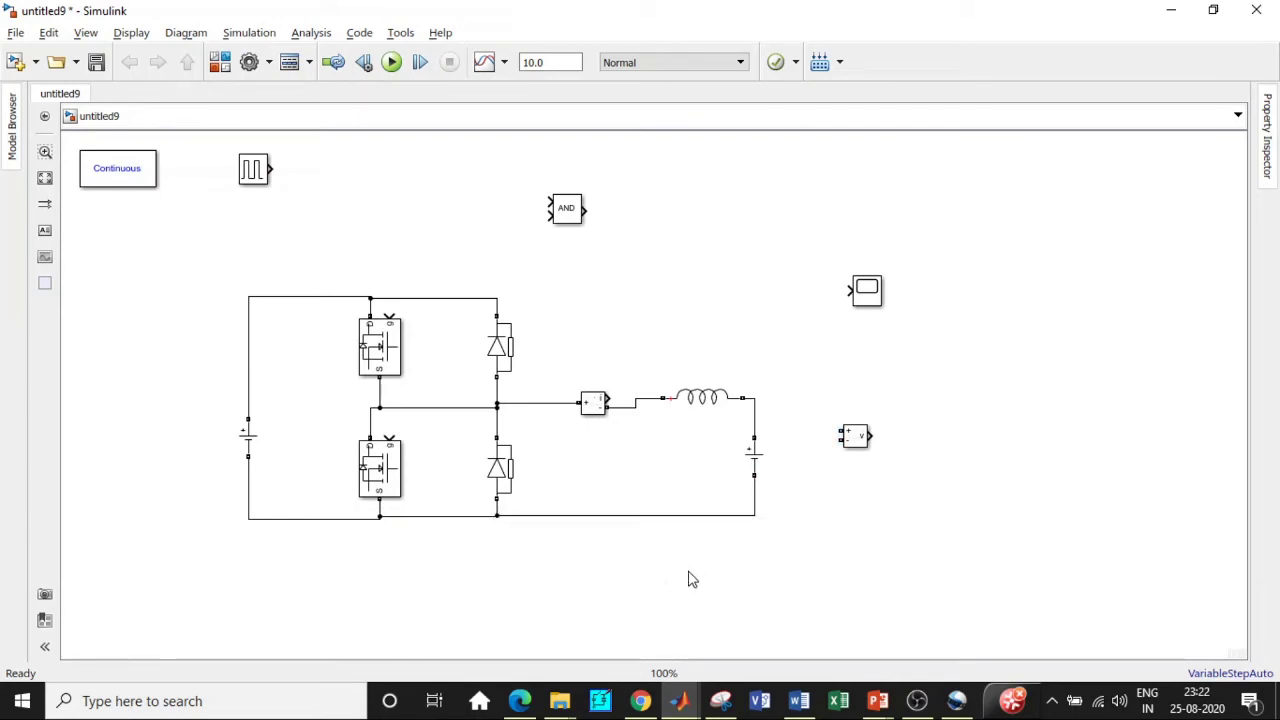
pyautogui.moveTo(566, 218); pyautogui.dragTo(496, 202)
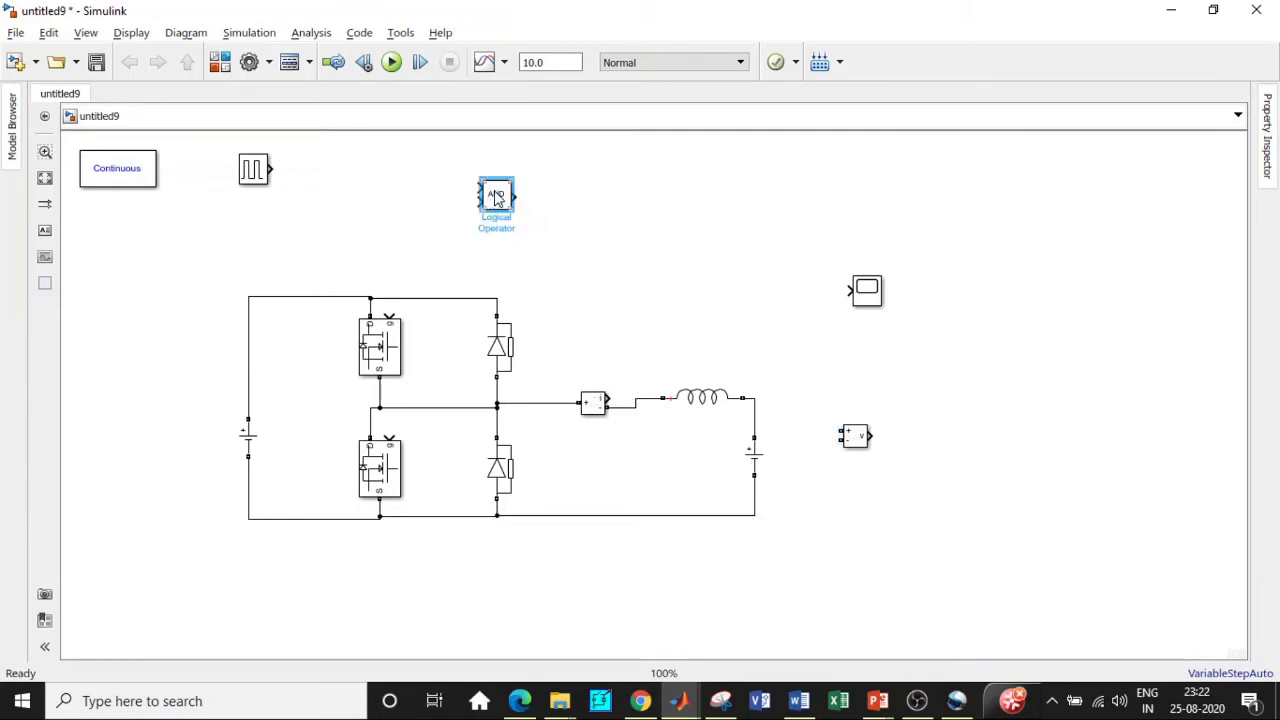
# - Set the Logical Operator to NOT and feed the pulse output into it
pyautogui.doubleClick(496, 200)
pyautogui.click(636, 181)
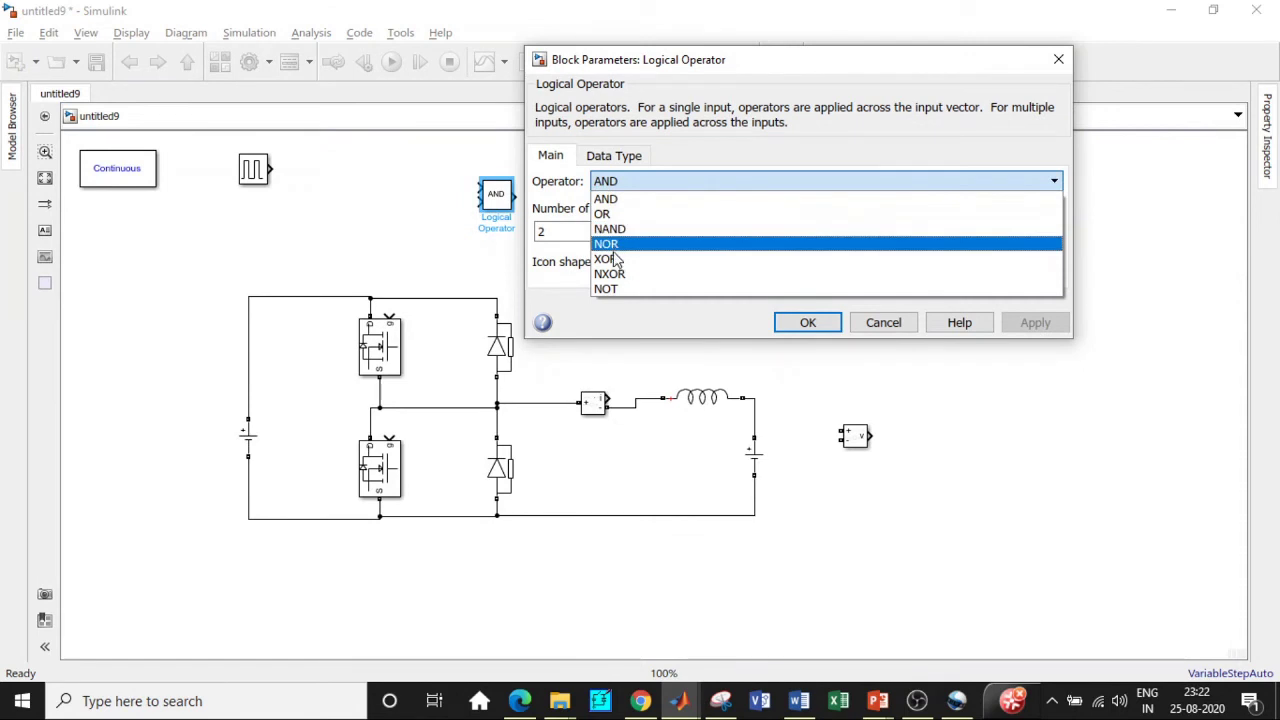
pyautogui.click(612, 286)
pyautogui.click(815, 273)
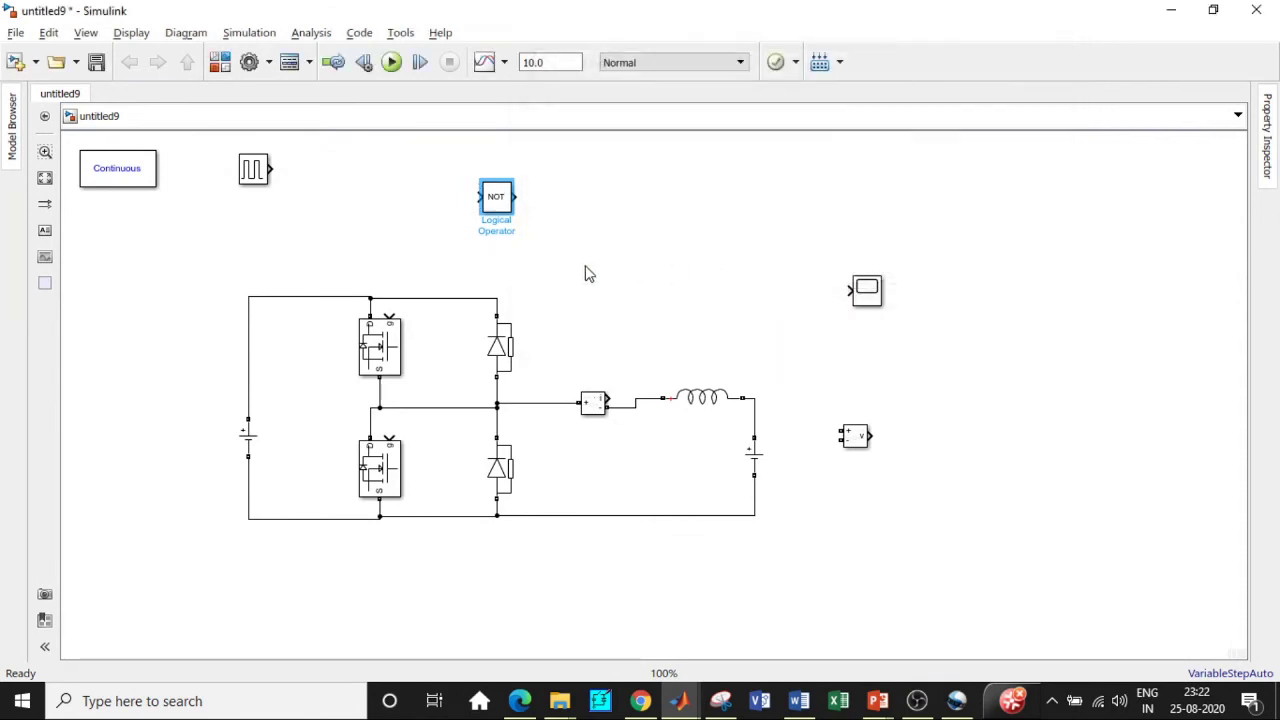
pyautogui.moveTo(271, 169); pyautogui.dragTo(478, 197)
# - Drive the upper MOSFET gate with the pulse and the lower gate with the NOT output
pyautogui.click(395, 443)
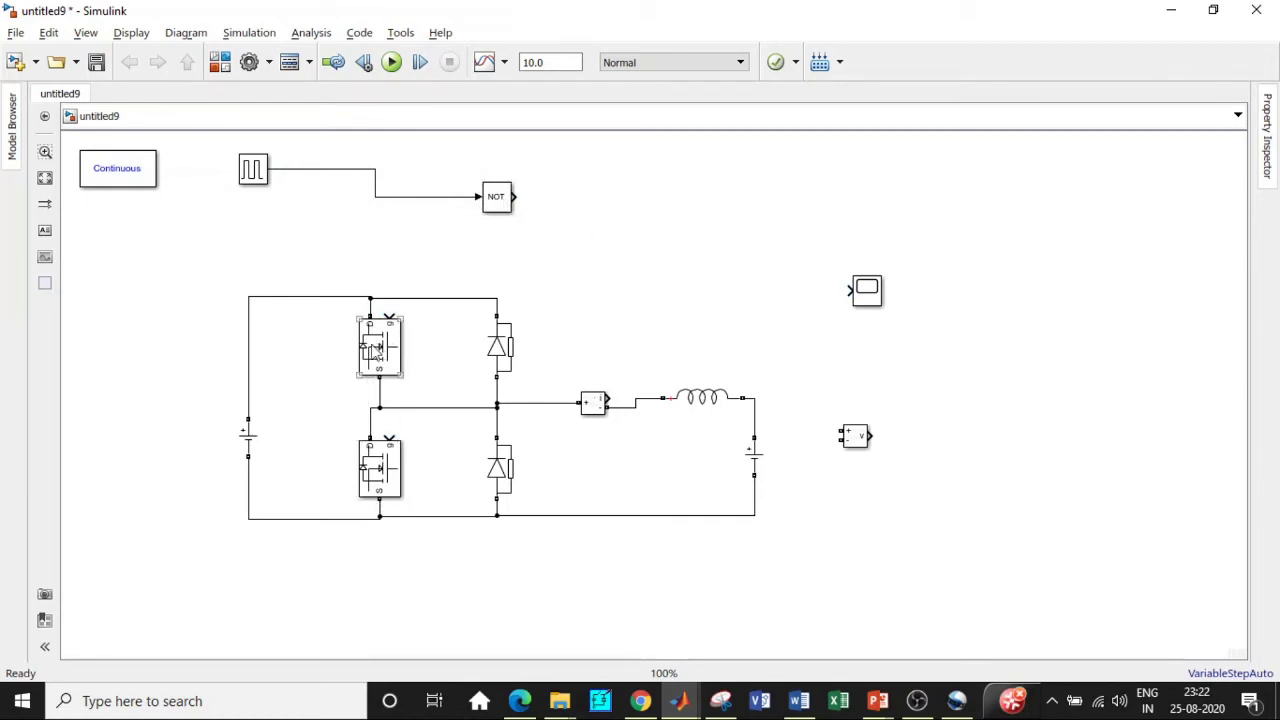
pyautogui.click(274, 503)
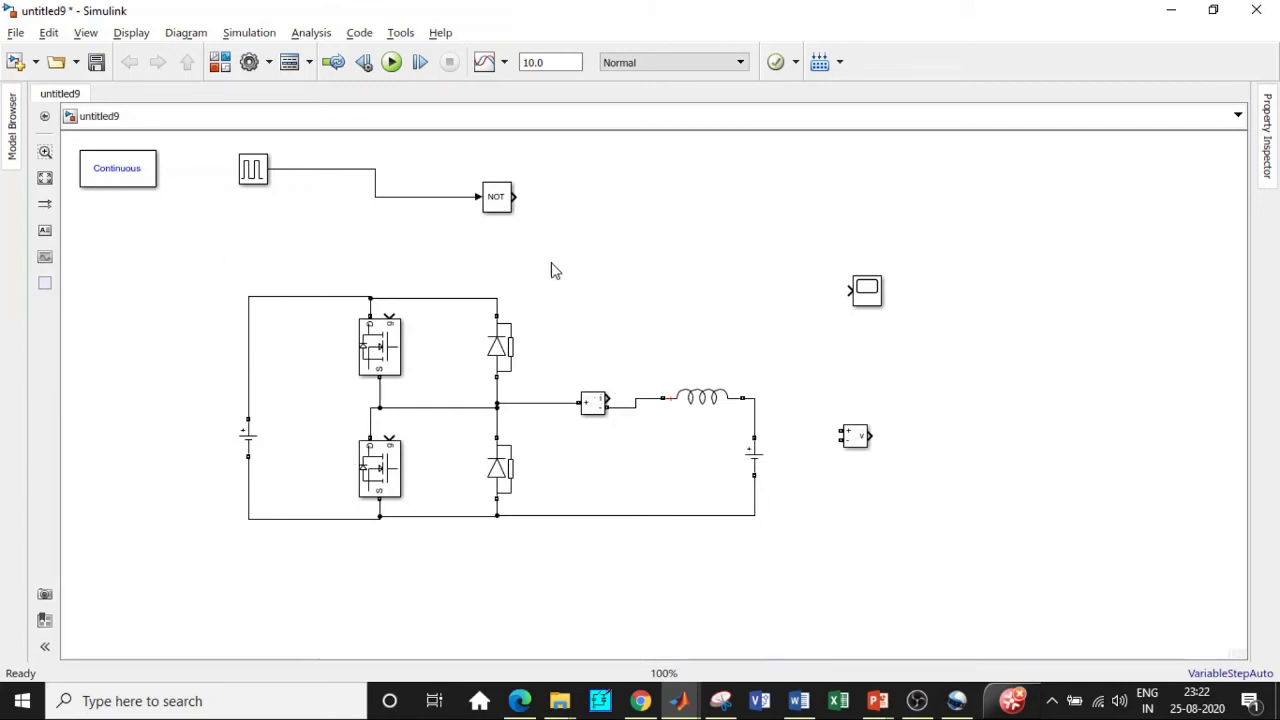
pyautogui.moveTo(386, 312); pyautogui.dragTo(389, 197)
pyautogui.click(298, 202)
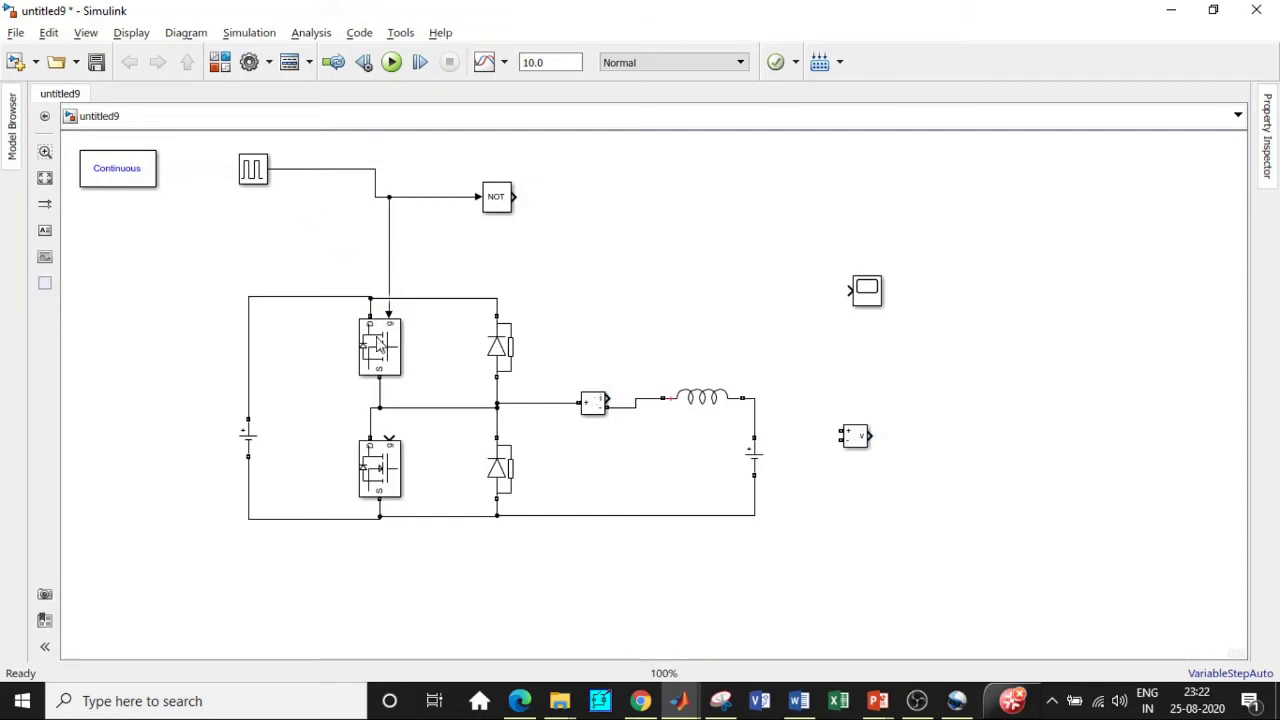
pyautogui.moveTo(516, 196); pyautogui.dragTo(393, 436)
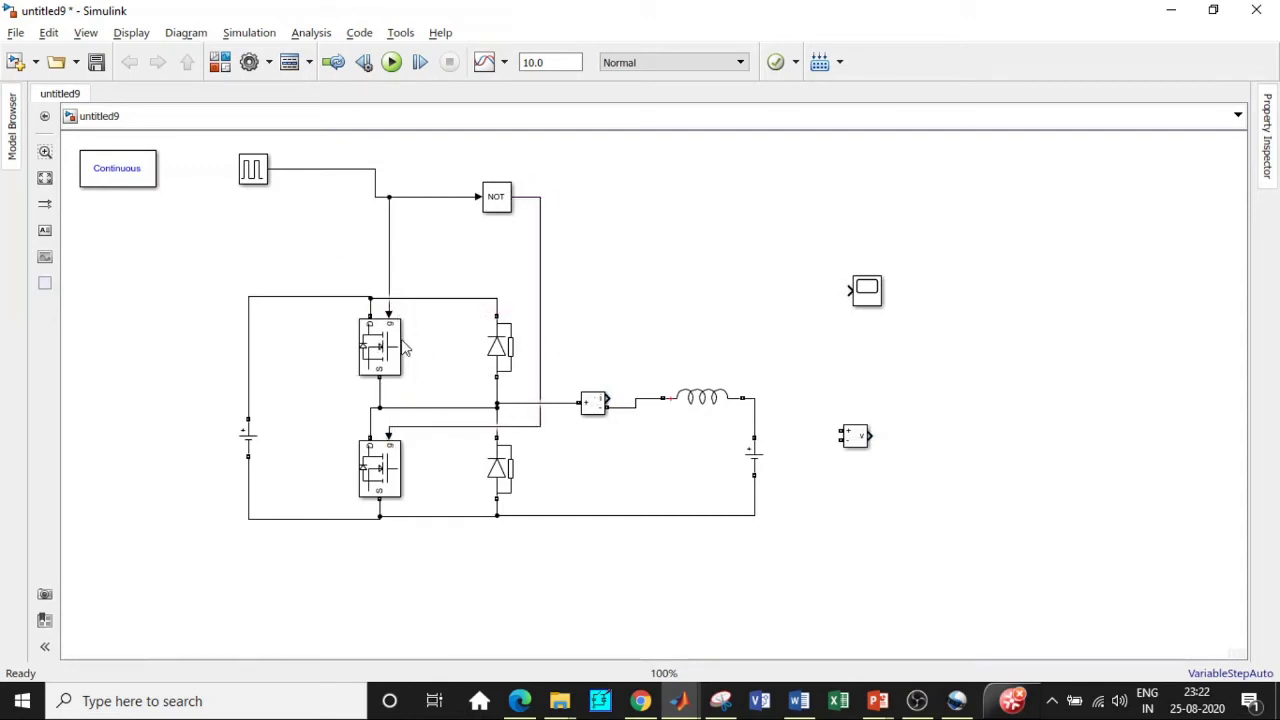
pyautogui.click(397, 470)
pyautogui.click(378, 362)
pyautogui.click(425, 457)
# - Wire the voltage sensor across the load and both sensor outputs into the Scope
pyautogui.moveTo(843, 433)
pyautogui.mouseDown()
pyautogui.moveTo(711, 337)
pyautogui.moveTo(648, 400)
pyautogui.mouseUp()
pyautogui.moveTo(836, 441); pyautogui.dragTo(755, 515)
pyautogui.moveTo(866, 435); pyautogui.dragTo(849, 291)
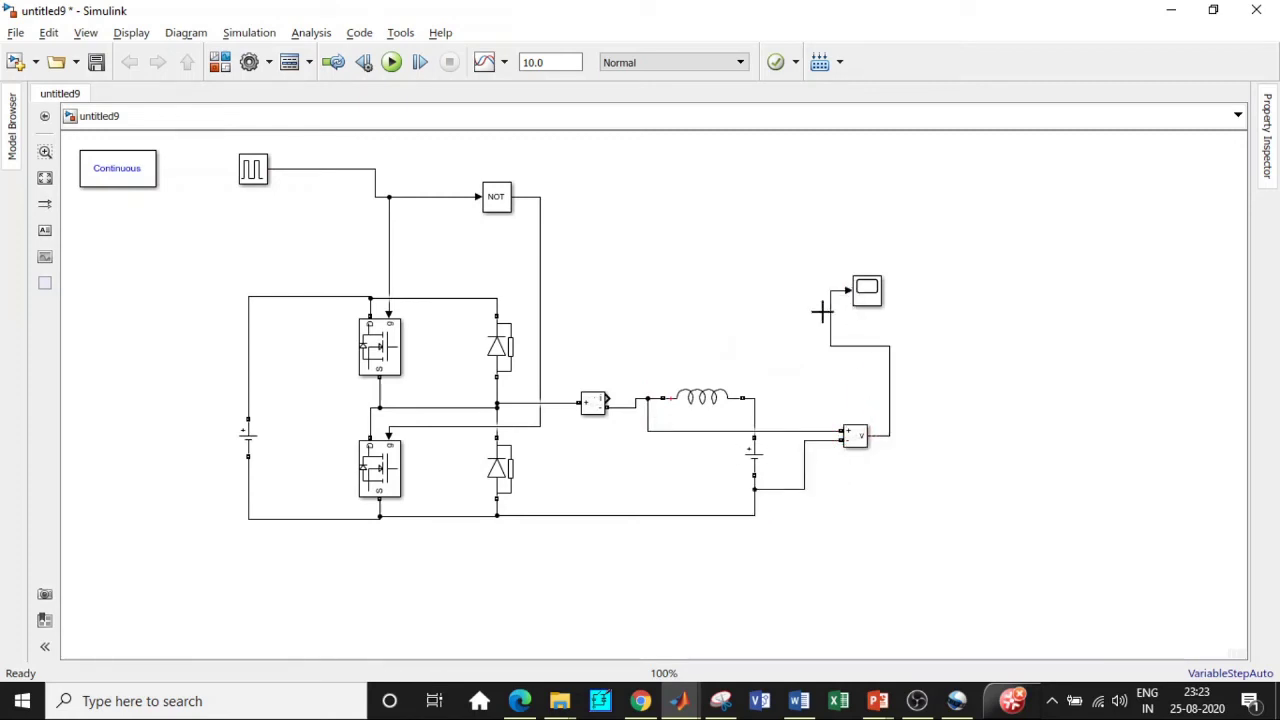
pyautogui.moveTo(613, 396); pyautogui.dragTo(850, 293)
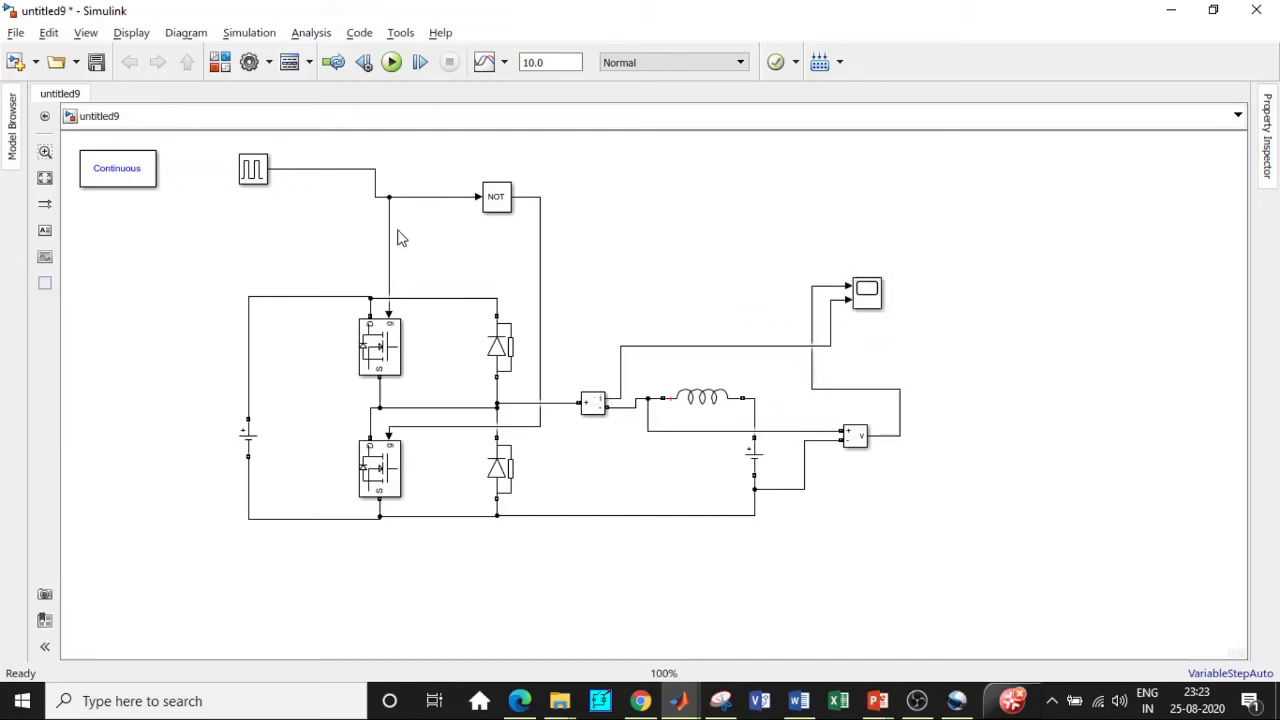
# - Enlarge the Scope to a third input and feed the pulse signal into it
pyautogui.click(856, 310)
pyautogui.click(862, 305)
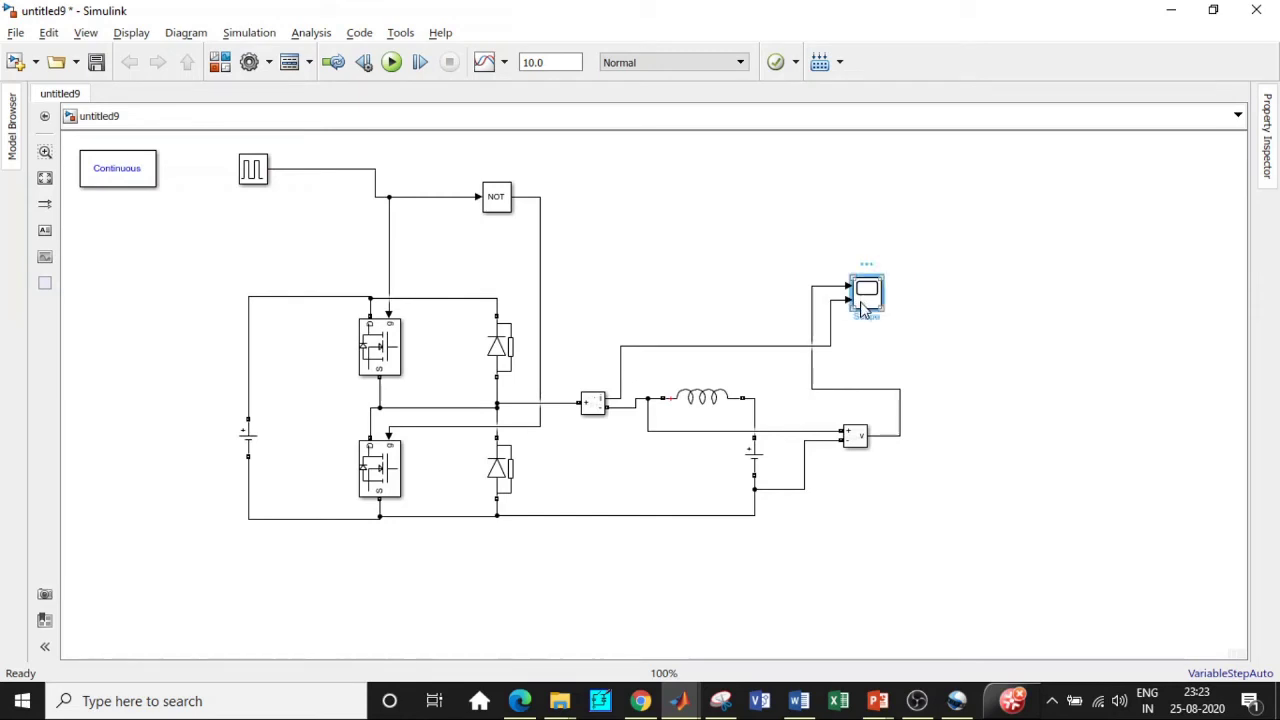
pyautogui.moveTo(851, 312); pyautogui.dragTo(858, 344)
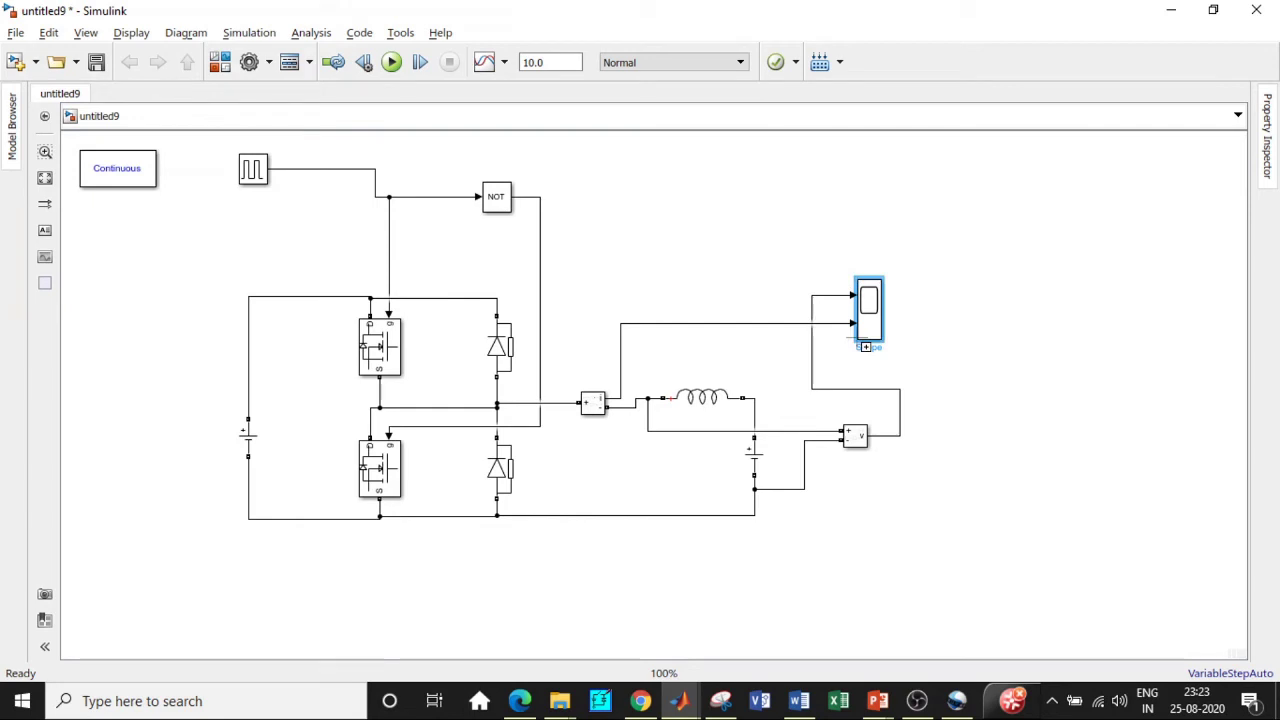
pyautogui.moveTo(850, 331); pyautogui.dragTo(320, 170)
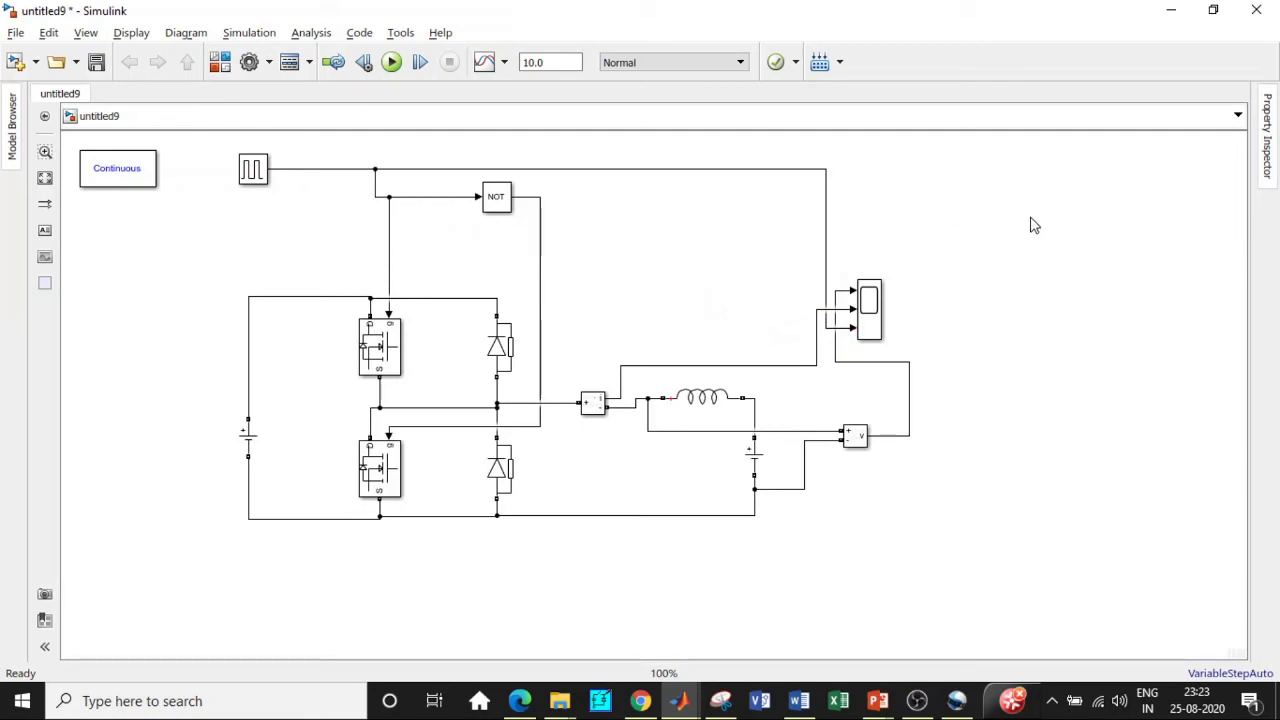
# - Set the first DC source amplitude to 24 and the second to 12
pyautogui.doubleClick(248, 435)
pyautogui.doubleClick(315, 447)
pyautogui.write('24')
pyautogui.click(402, 520)
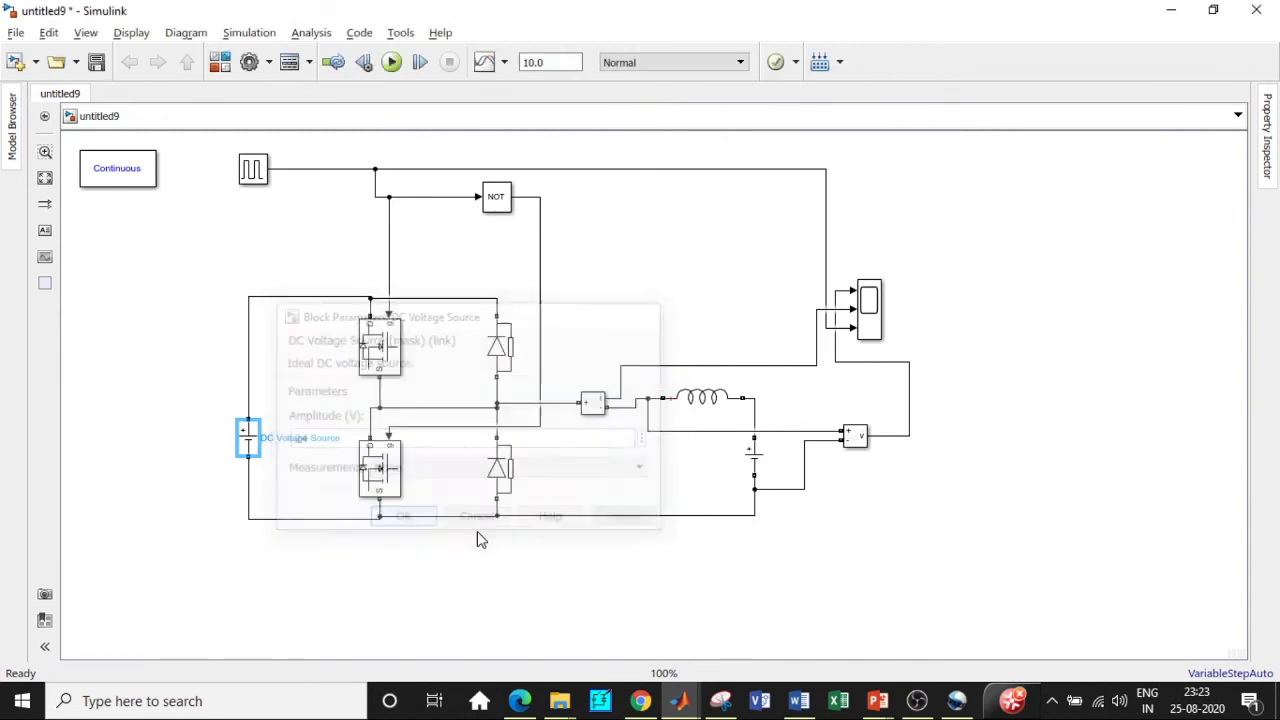
pyautogui.doubleClick(754, 457)
pyautogui.doubleClick(830, 459)
pyautogui.write('12')
pyautogui.click(908, 539)
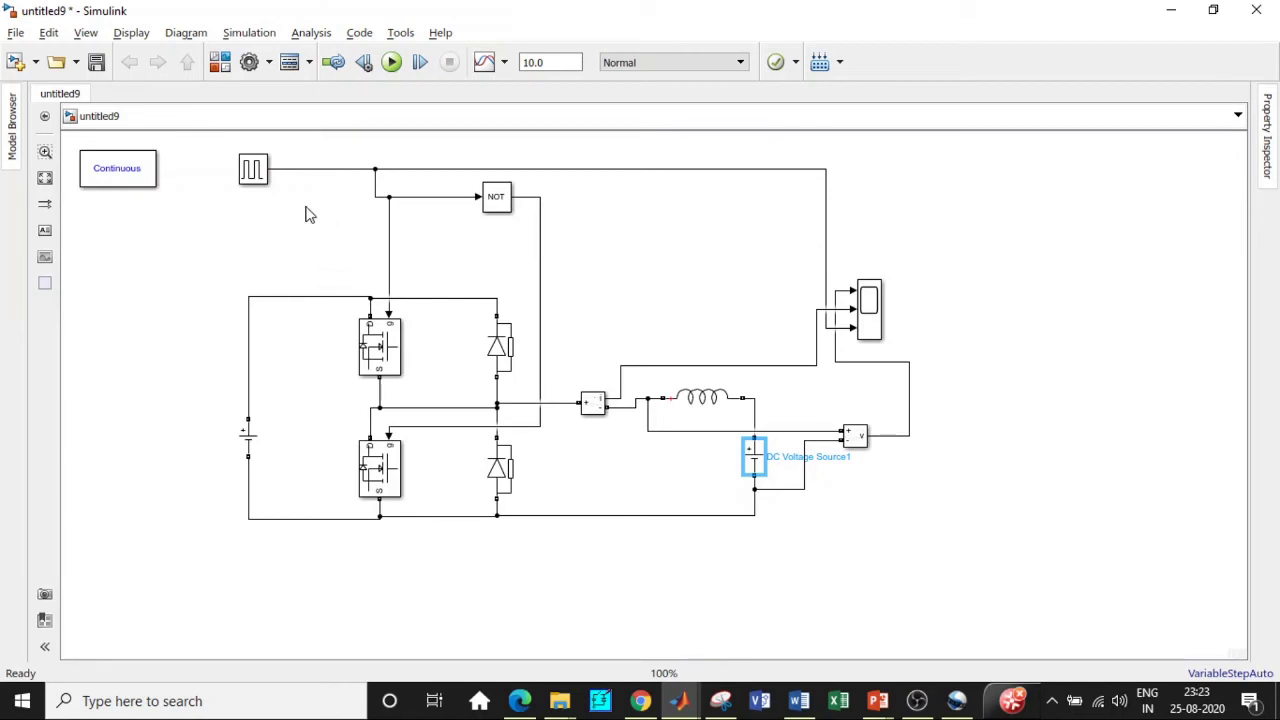
# - Enter Amplitude 10, Period 0.02 and Pulse Width 50 in the Pulse Generator parameters
pyautogui.doubleClick(253, 170)
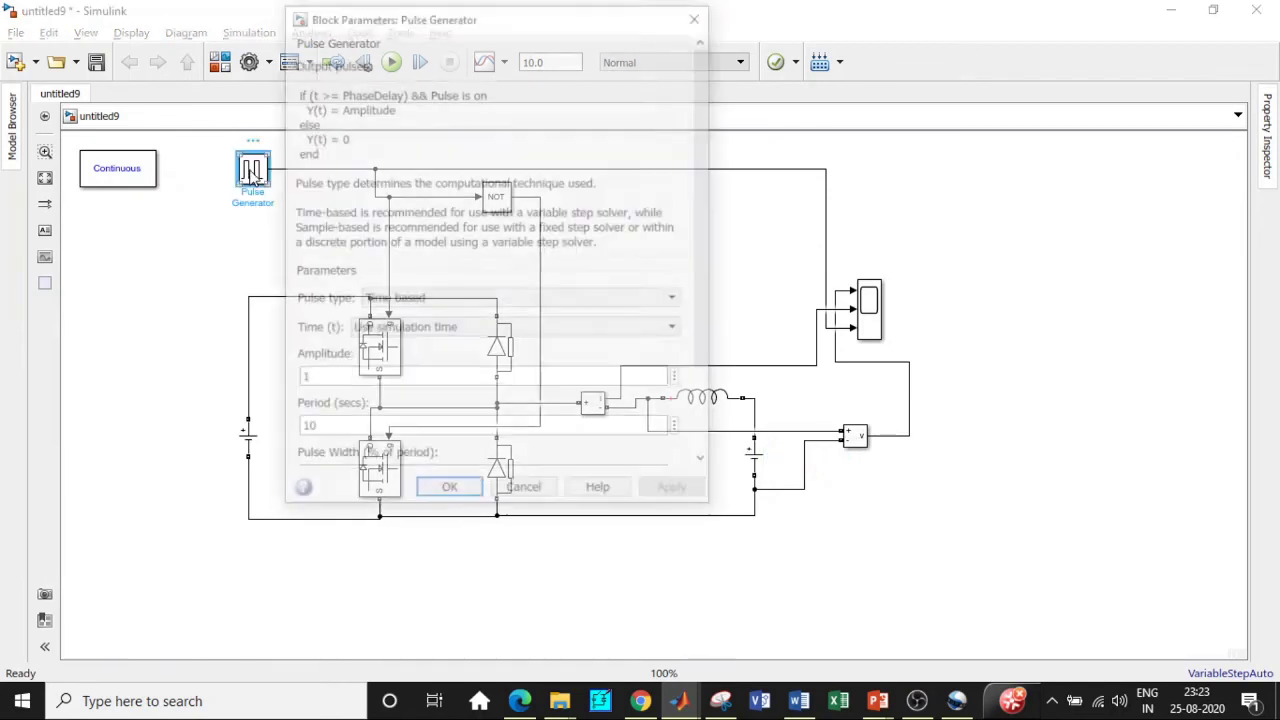
pyautogui.doubleClick(338, 378)
pyautogui.write('10')
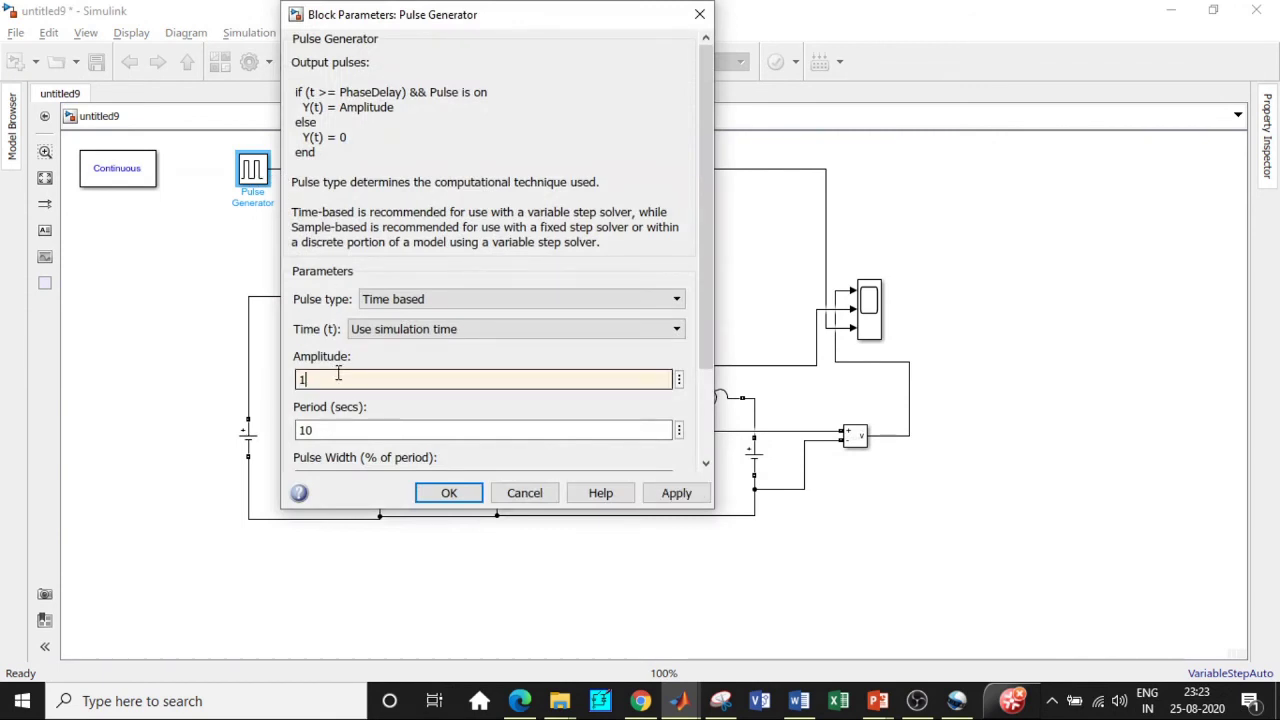
pyautogui.scroll(-1, 709, 290)
pyautogui.scroll(-2, 709, 307)
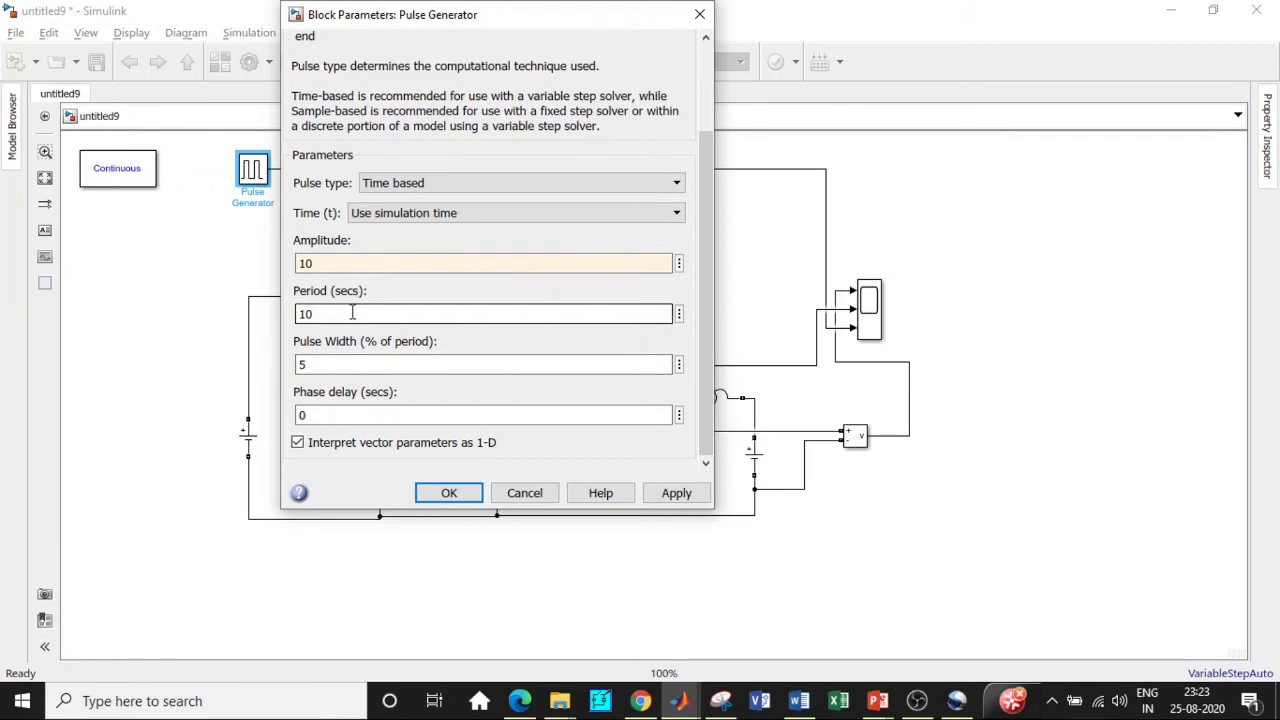
pyautogui.doubleClick(328, 316)
pyautogui.write('0.02')
pyautogui.doubleClick(327, 364)
pyautogui.write('50')
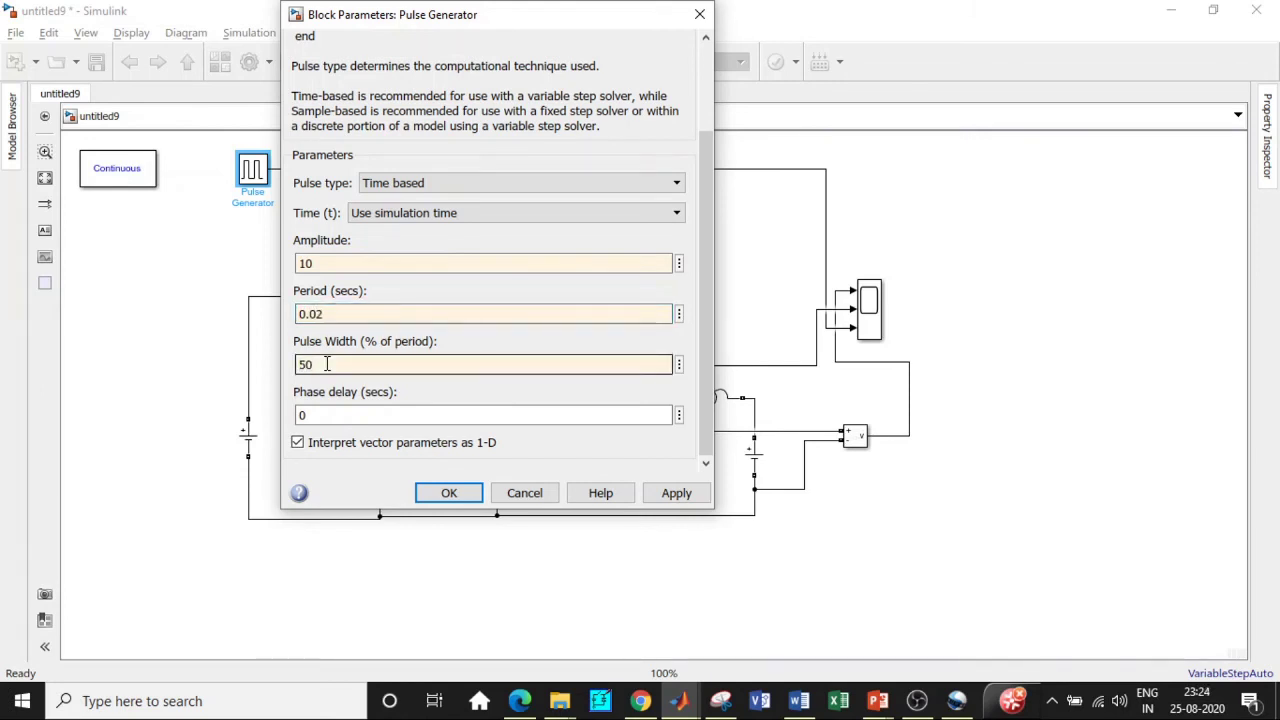
pyautogui.click(449, 493)
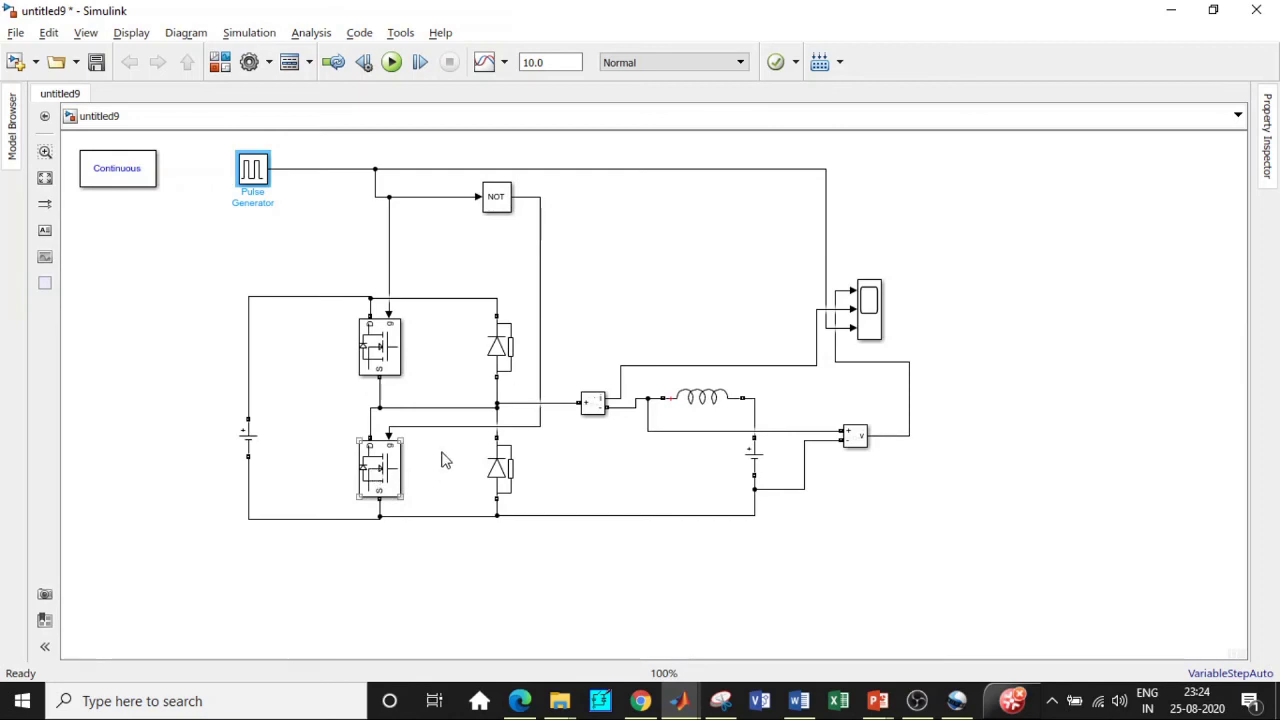
# - Set the simulation stop time to 1 and run the model
pyautogui.doubleClick(548, 62)
pyautogui.write('1')
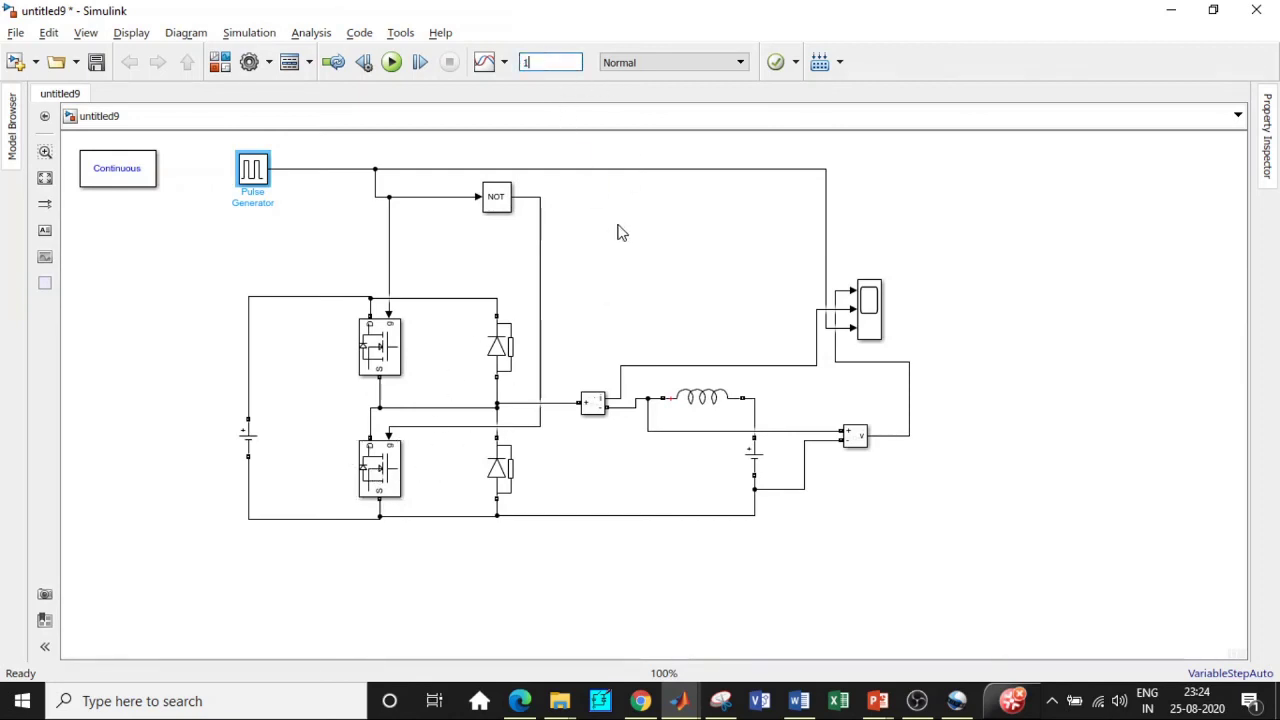
pyautogui.click(391, 62)
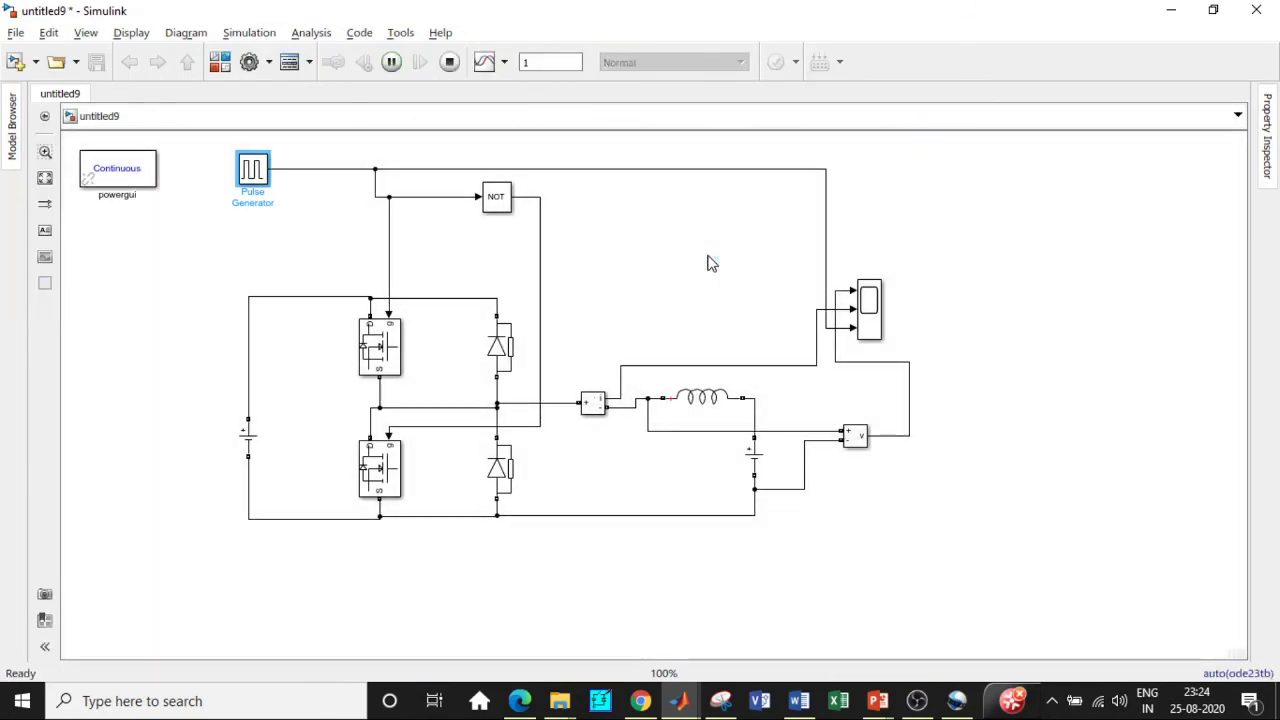
# - Open the Scope maximized with a three-row stacked layout and Zoom In enabled
pyautogui.click(876, 323)
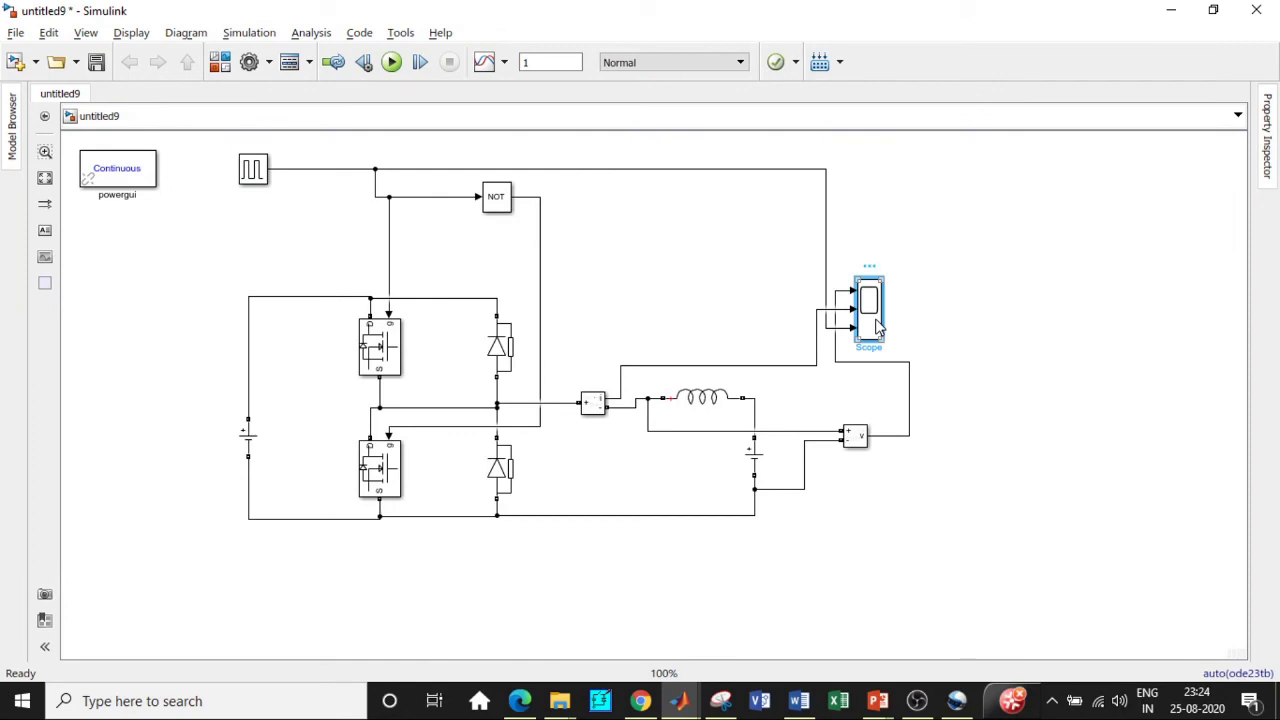
pyautogui.doubleClick(876, 323)
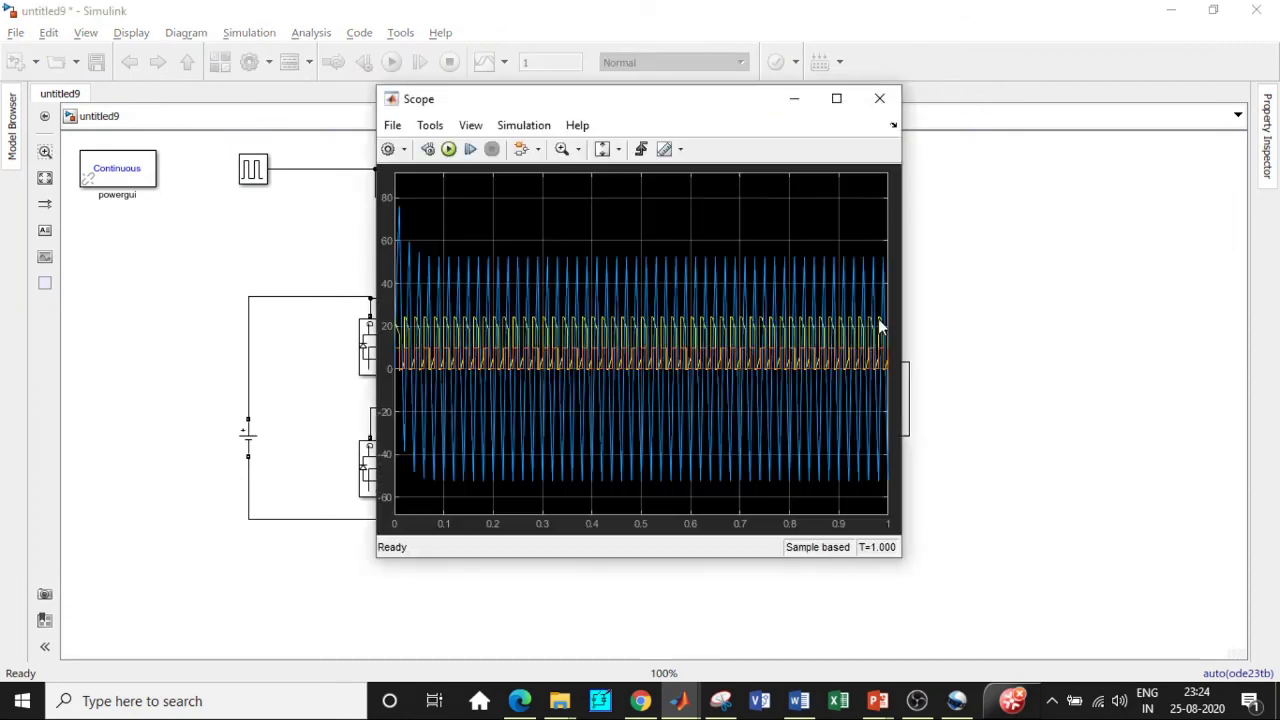
pyautogui.click(836, 99)
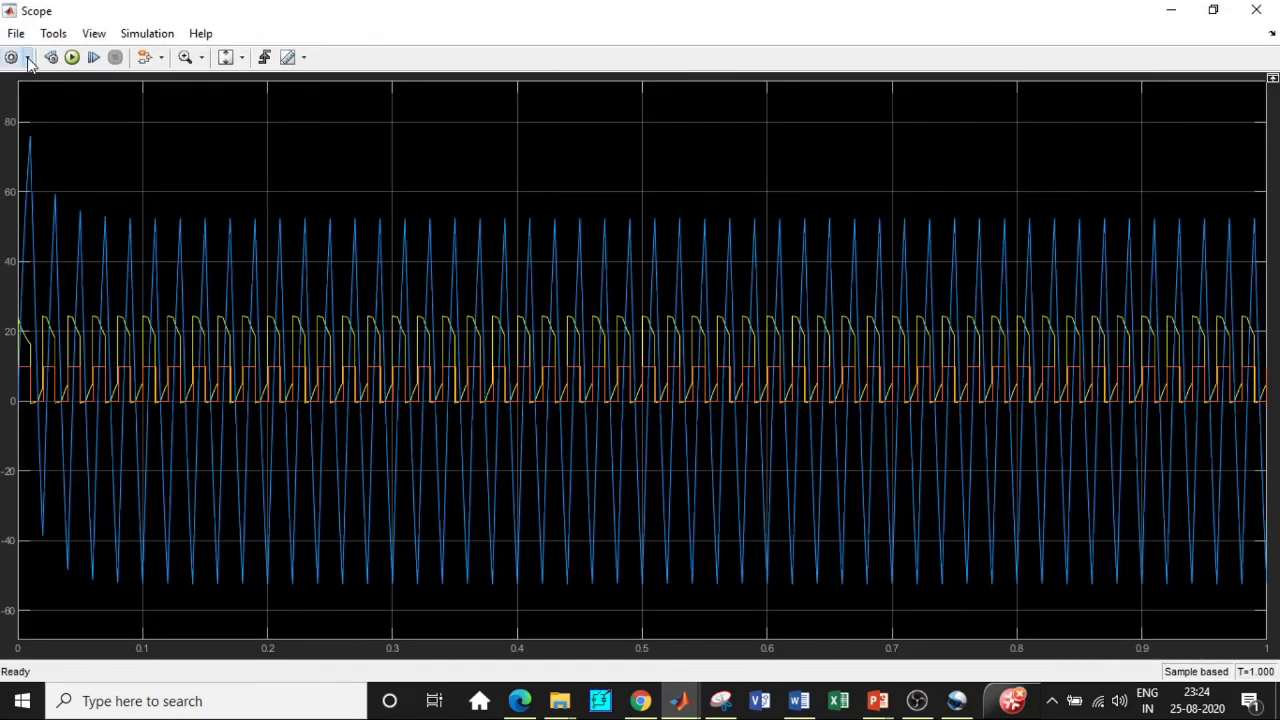
pyautogui.click(16, 127)
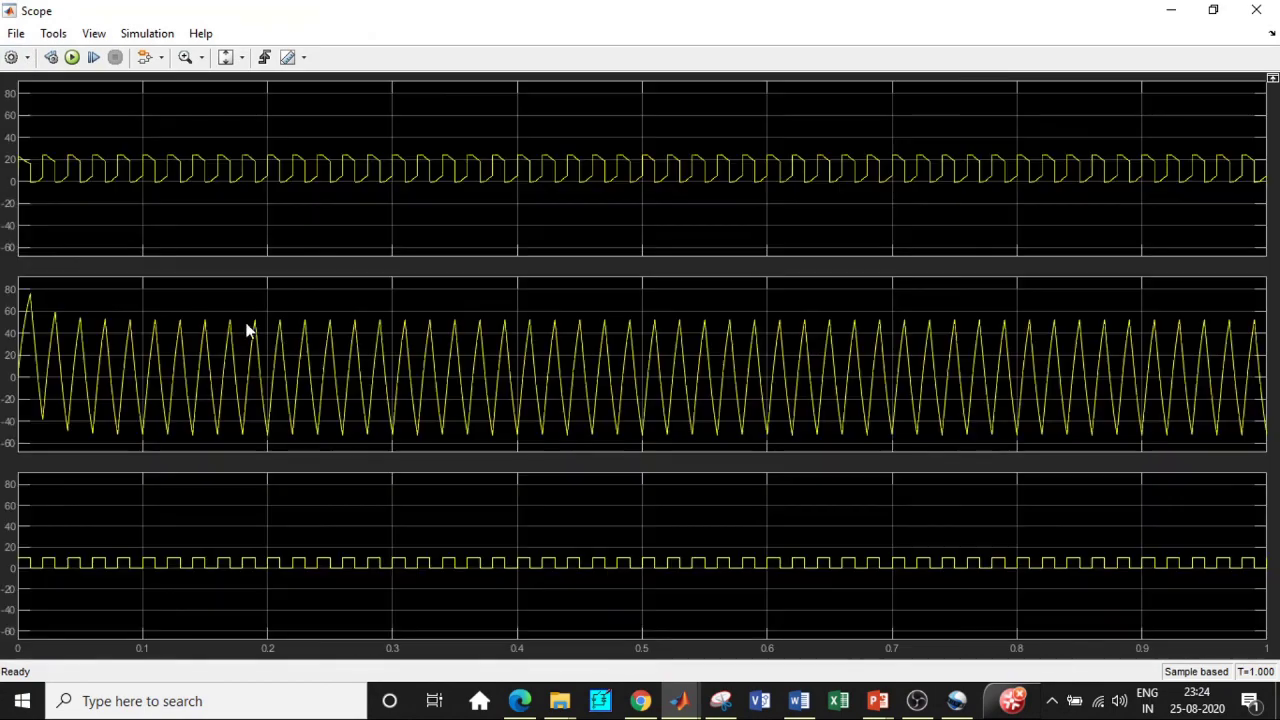
pyautogui.click(185, 57)
# - Zoom the Scope onto the first switching cycles, adjust the time span, then close it
pyautogui.moveTo(73, 218); pyautogui.dragTo(4, 139)
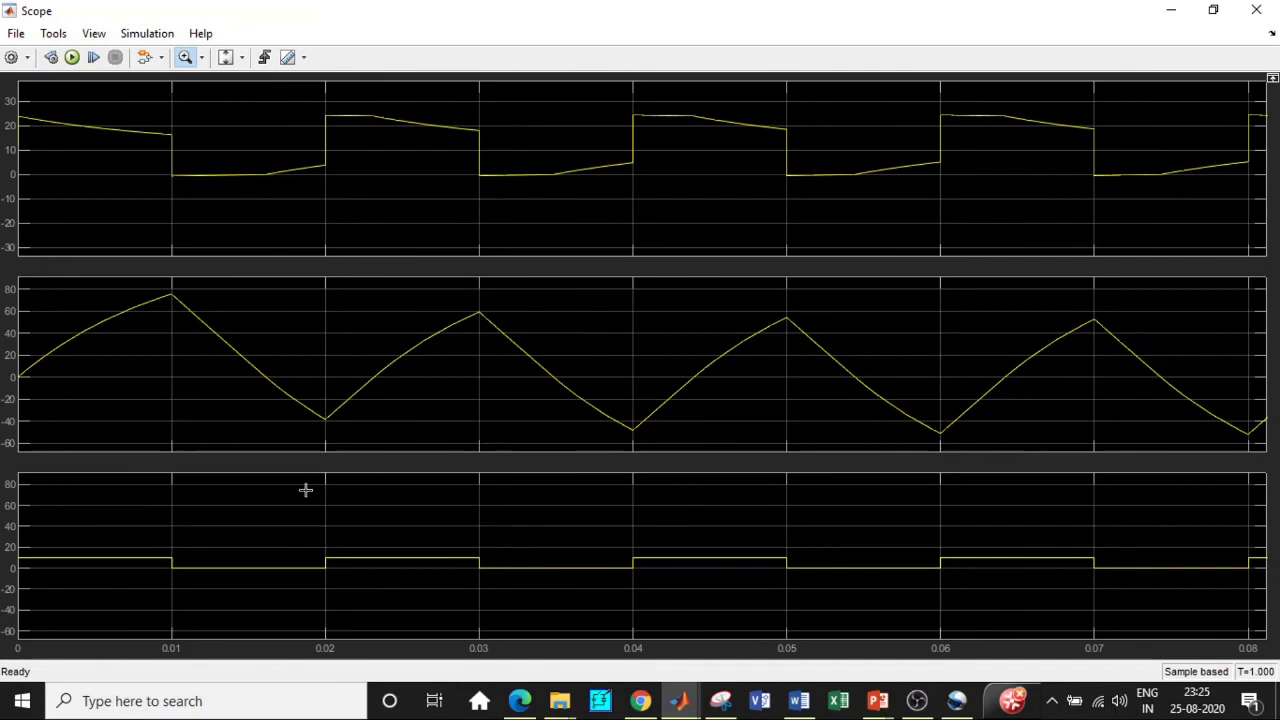
pyautogui.scroll(-4, 780, 554)
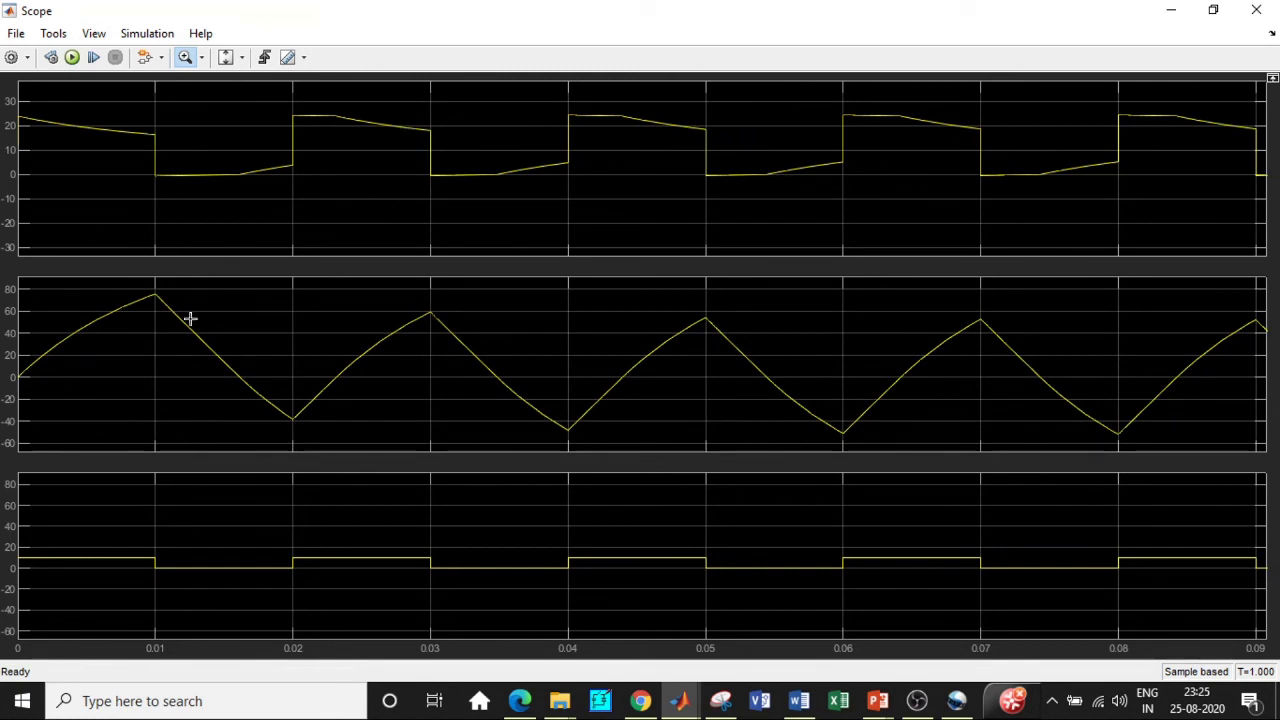
pyautogui.click(1256, 12)
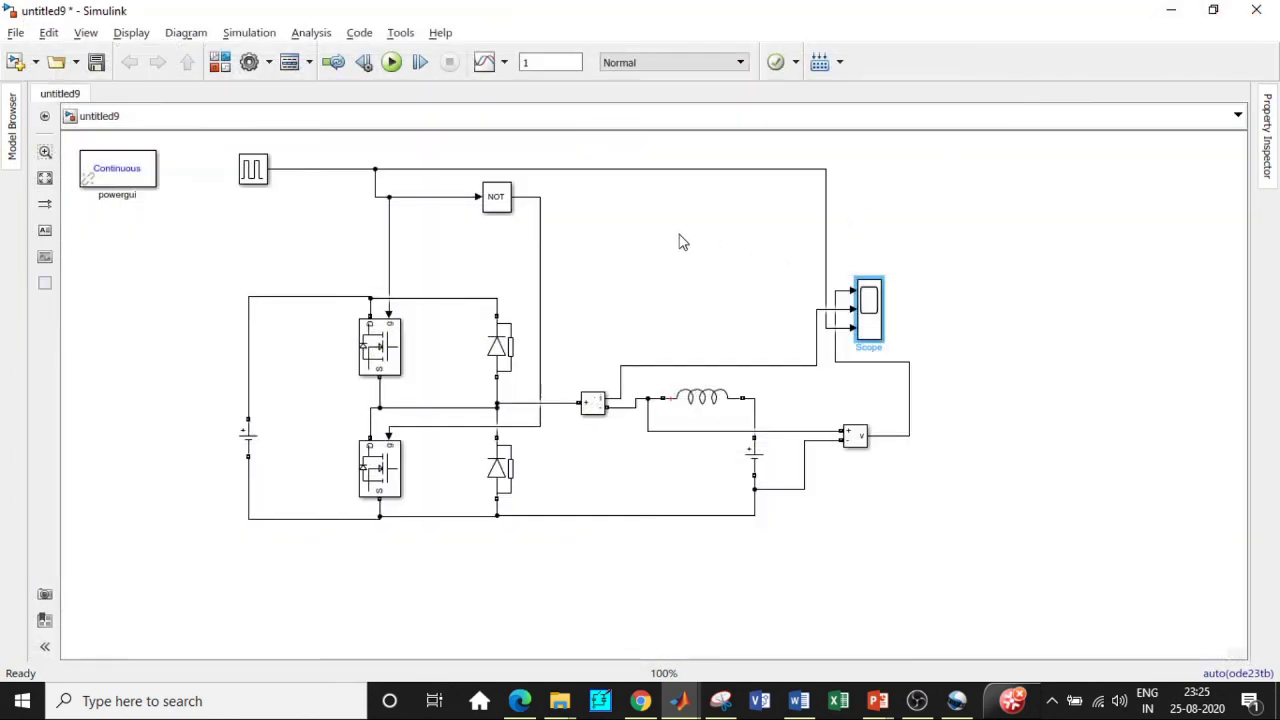